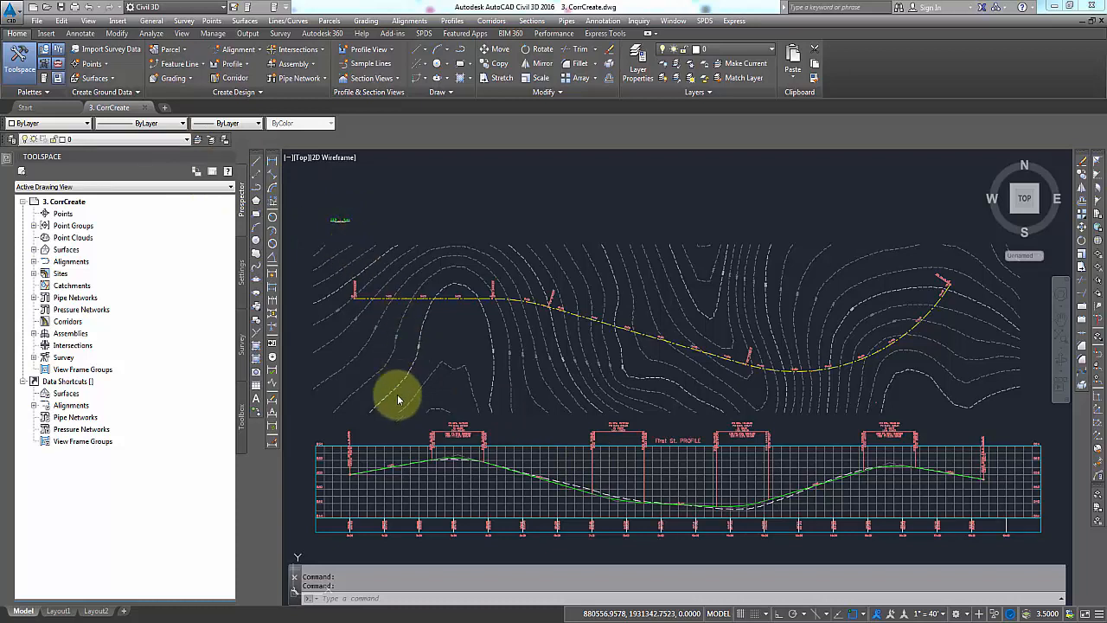
mouse_move(66, 620)
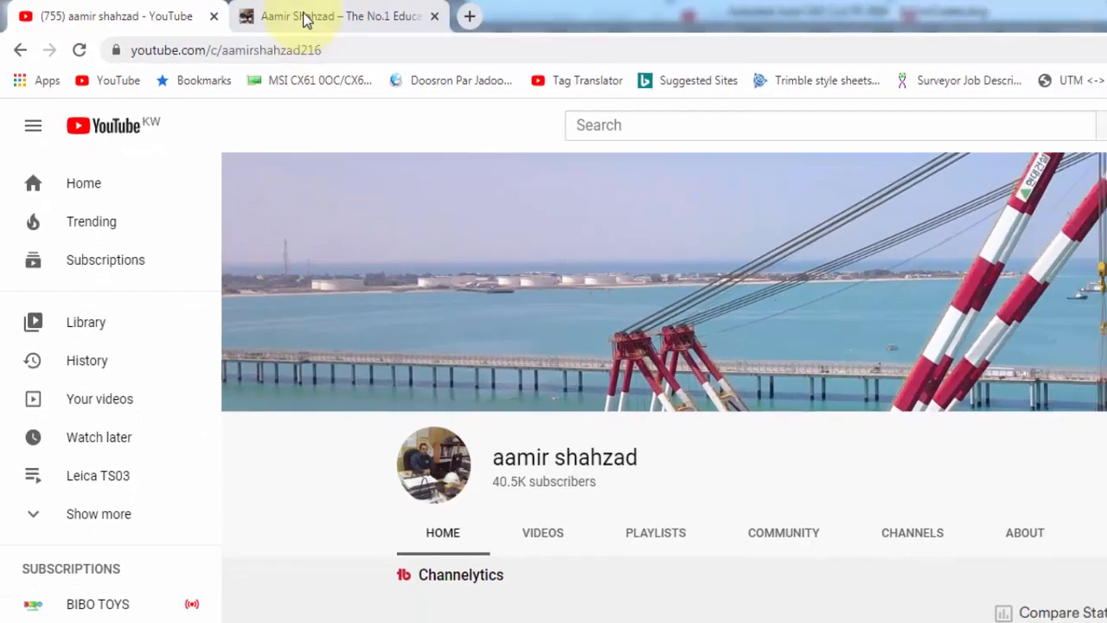
click(362, 19)
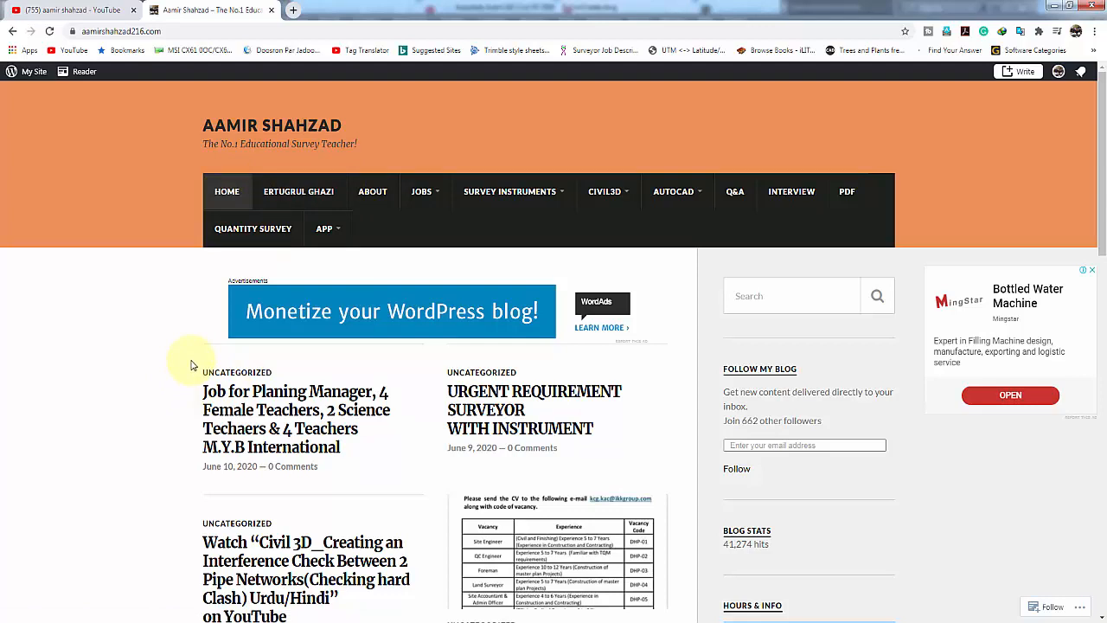
mouse_move(546, 201)
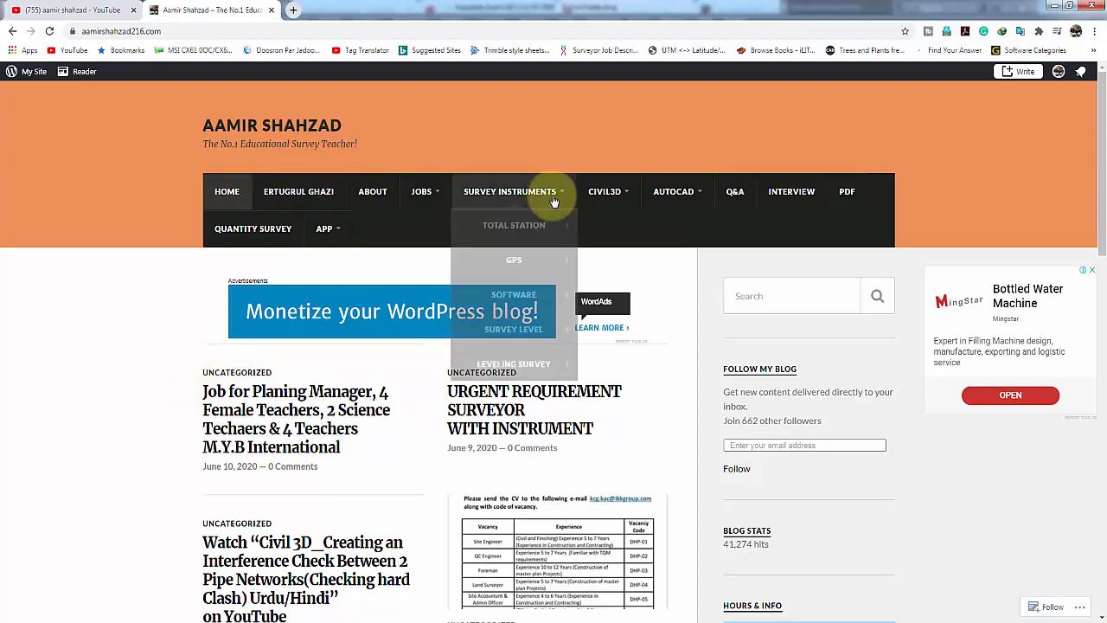
mouse_move(553, 227)
mouse_move(670, 228)
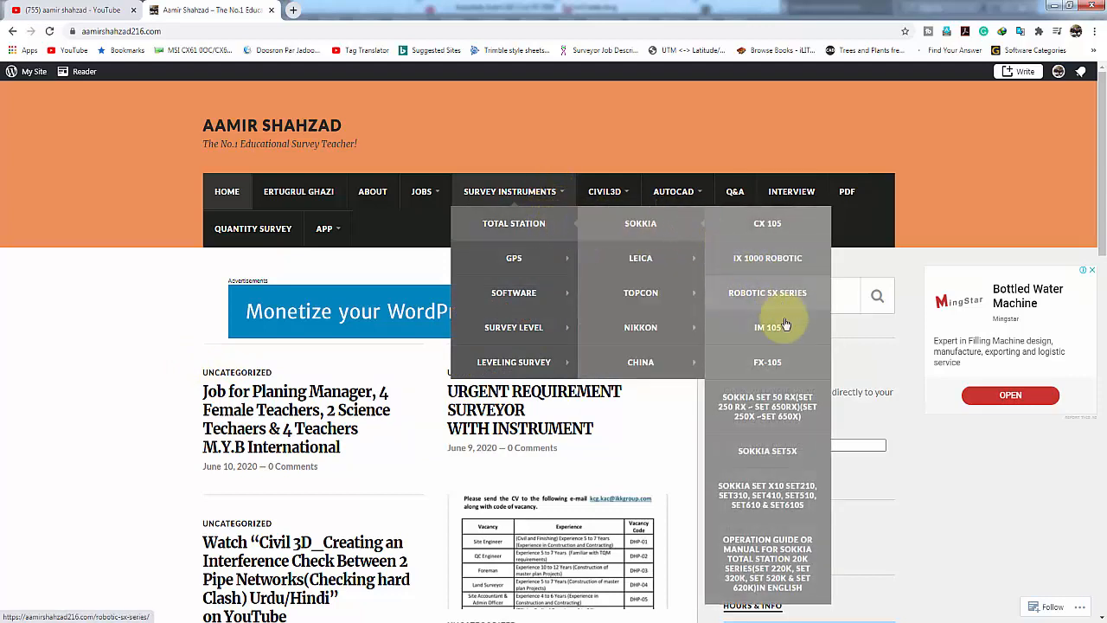
mouse_move(649, 343)
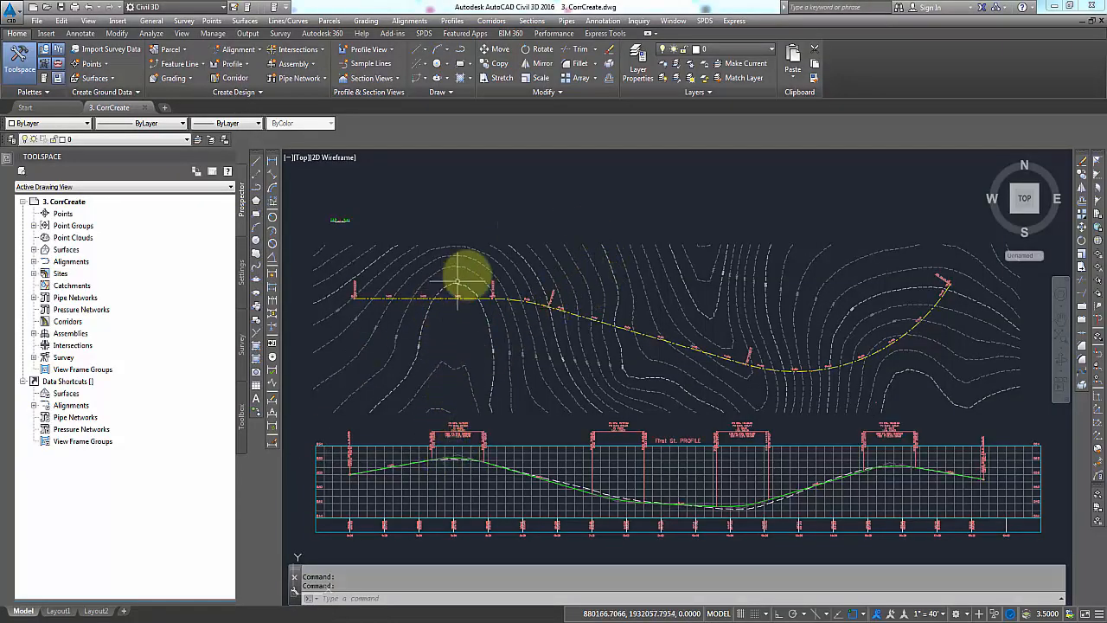
Examine the First St. alignment in plan and the First St. - FG design profile in the profile view
scroll(481, 296, up, 5)
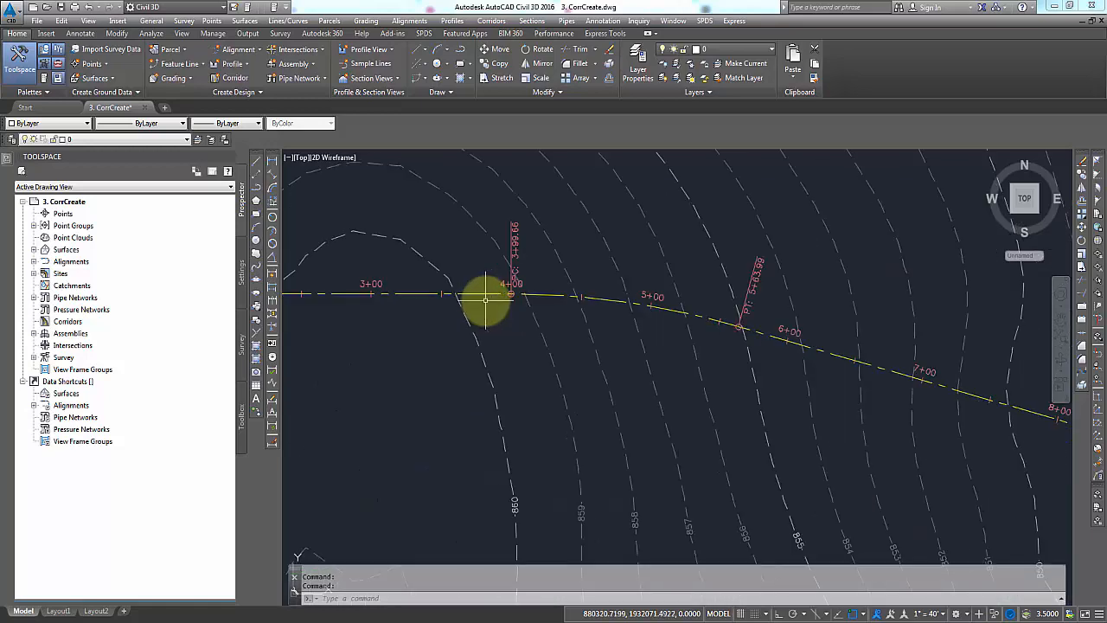
scroll(548, 323, up, 5)
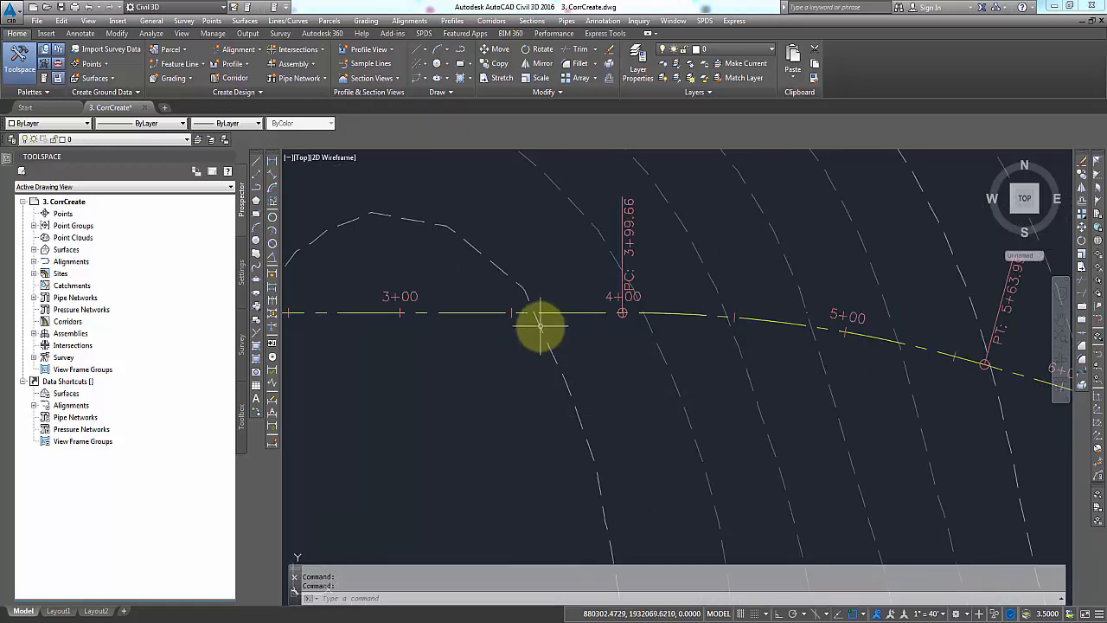
mouse_move(539, 321)
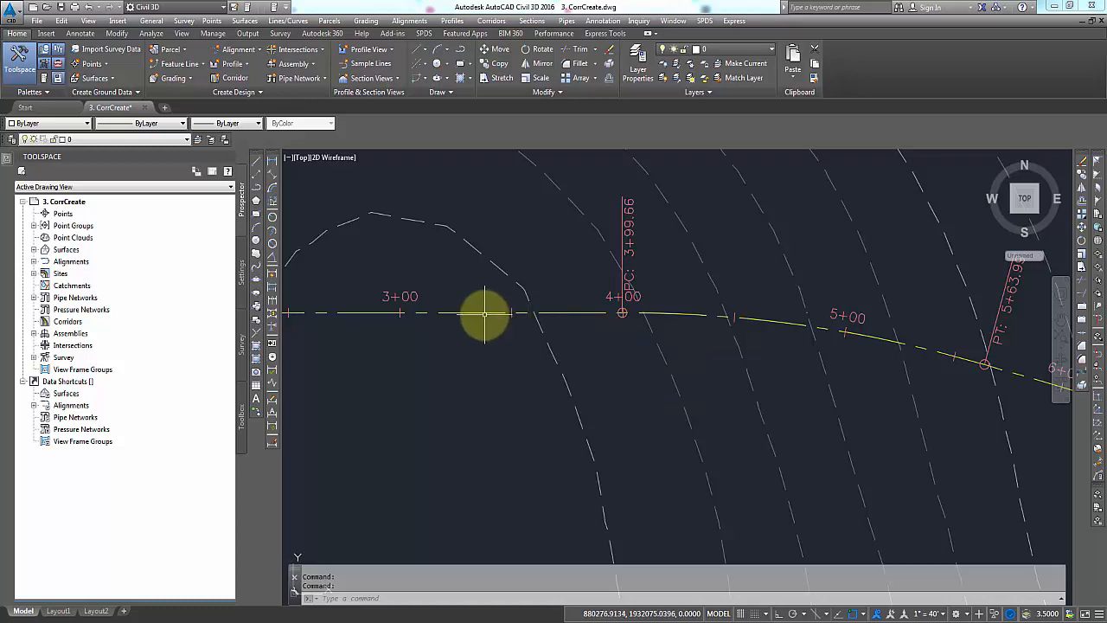
mouse_move(484, 313)
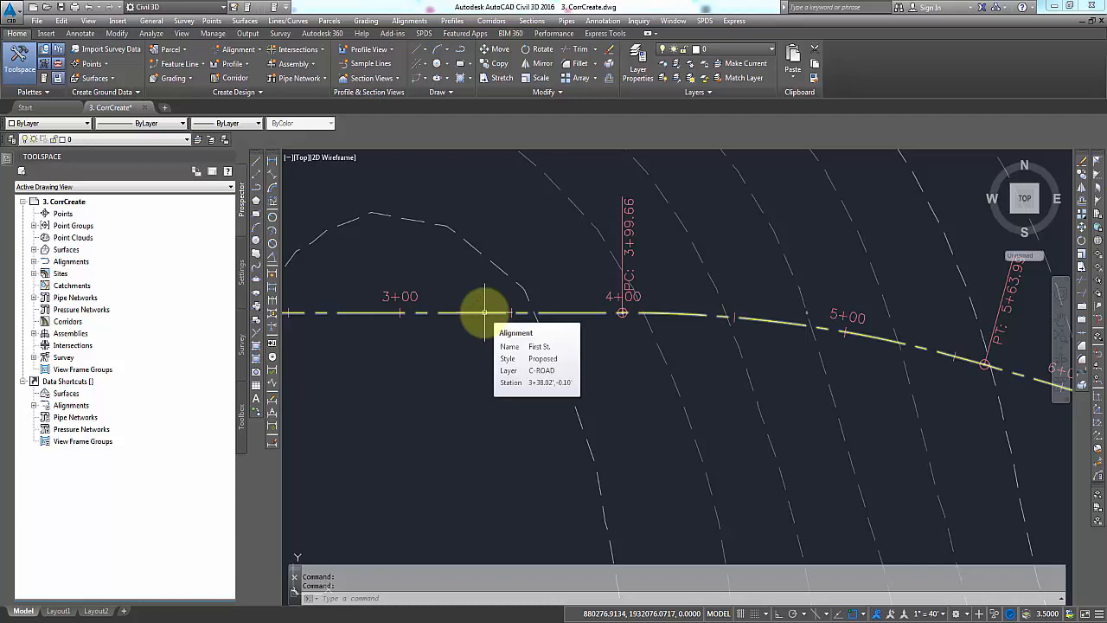
scroll(522, 259, down, 5)
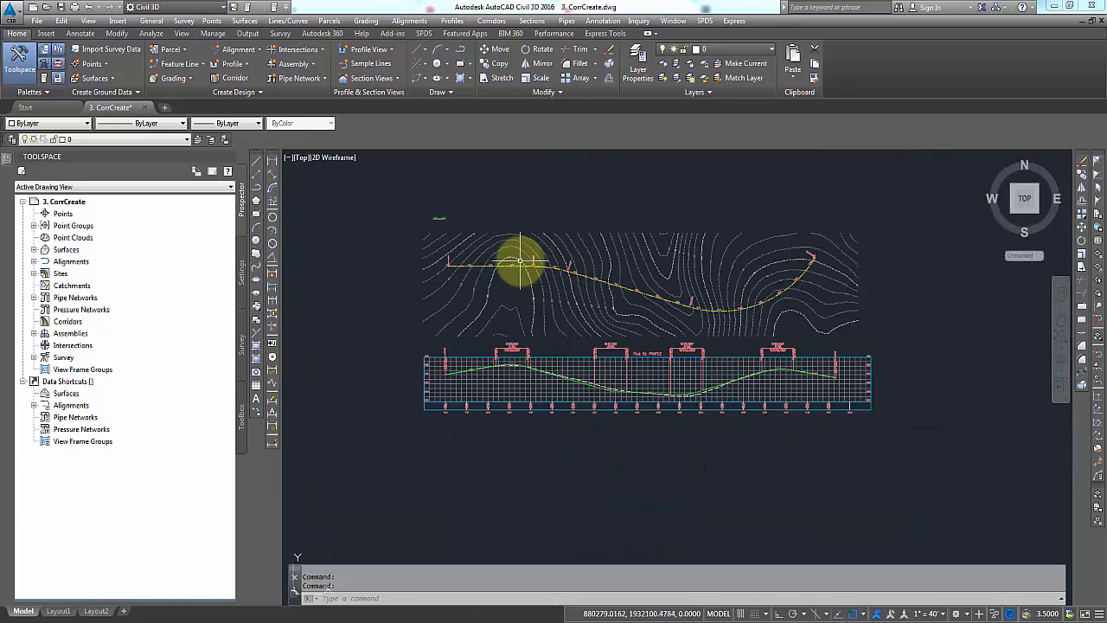
scroll(493, 383, up, 2)
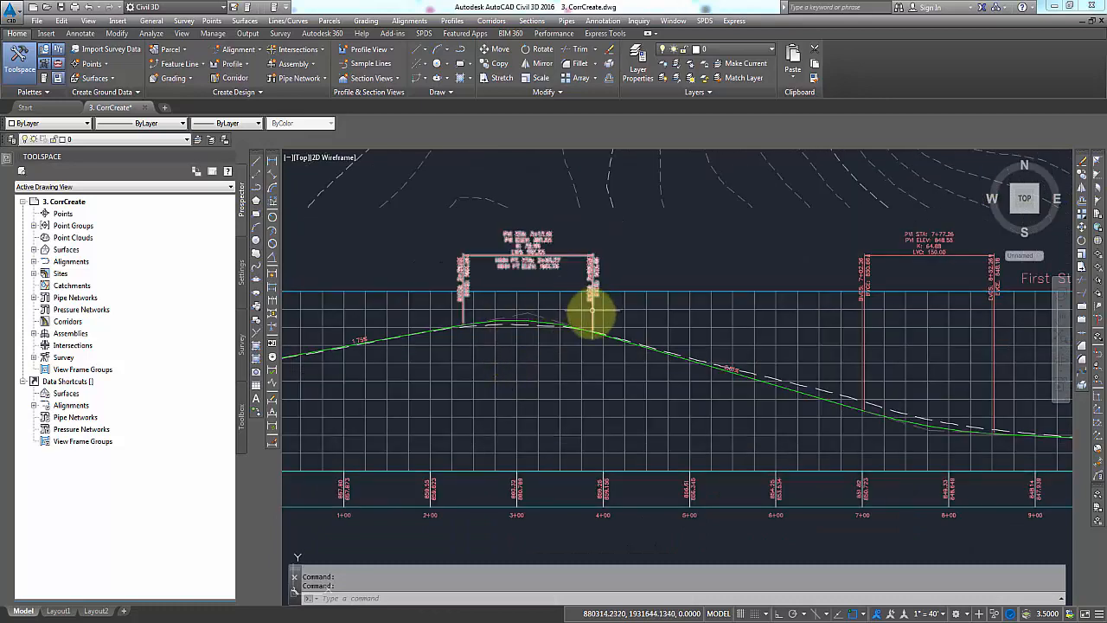
scroll(585, 311, up, 3)
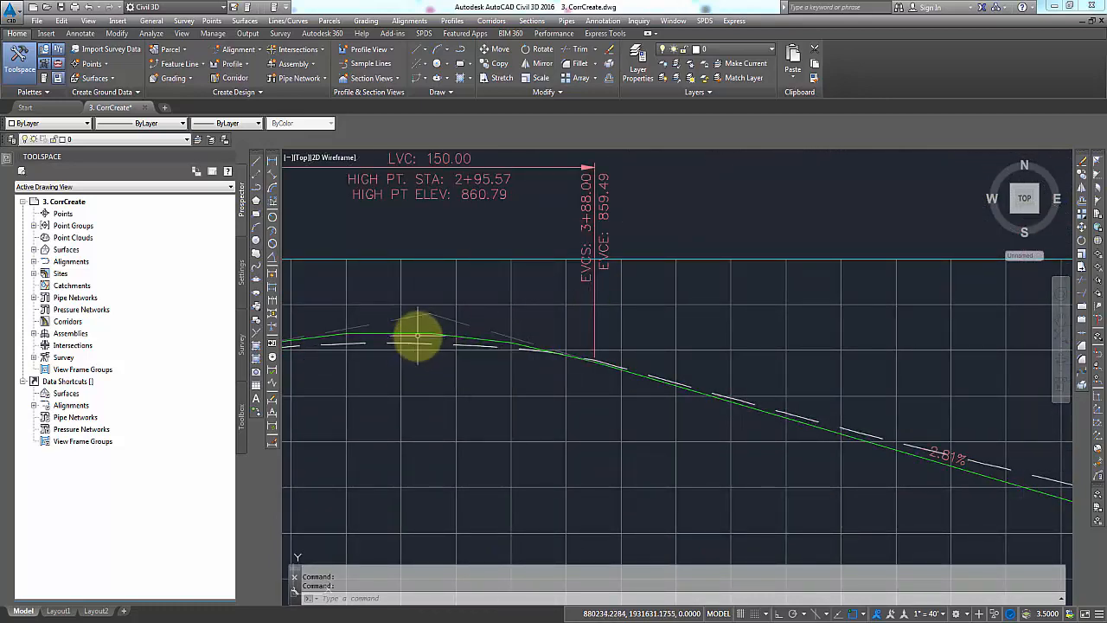
mouse_move(418, 333)
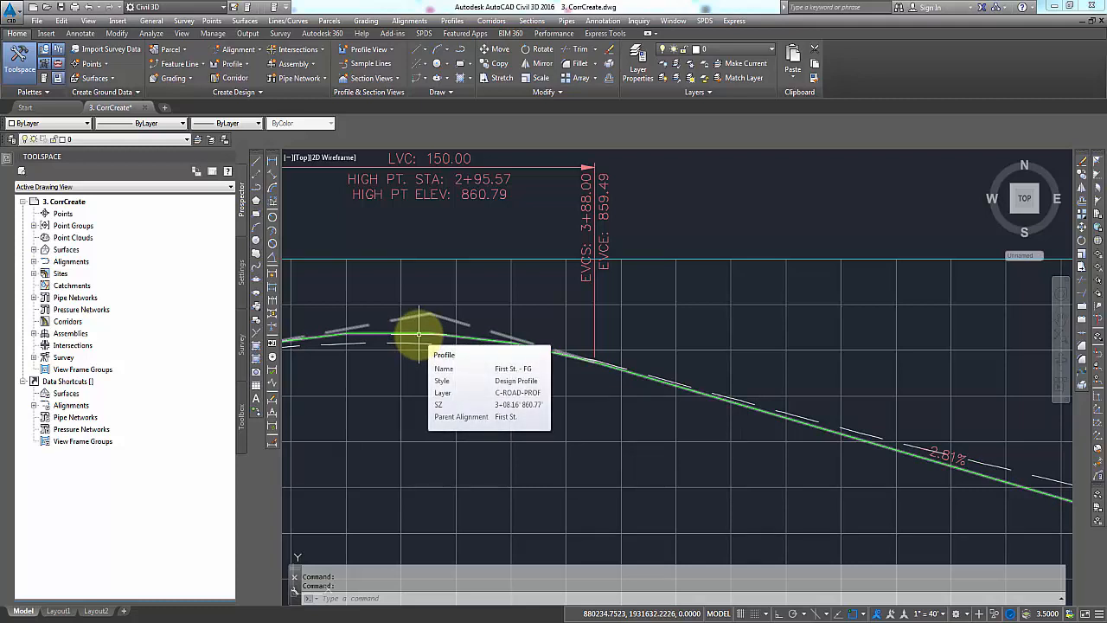
Examine the road assembly above the contours, including its lanes, curbs, sidewalks and outer ends
scroll(452, 355, down, 8)
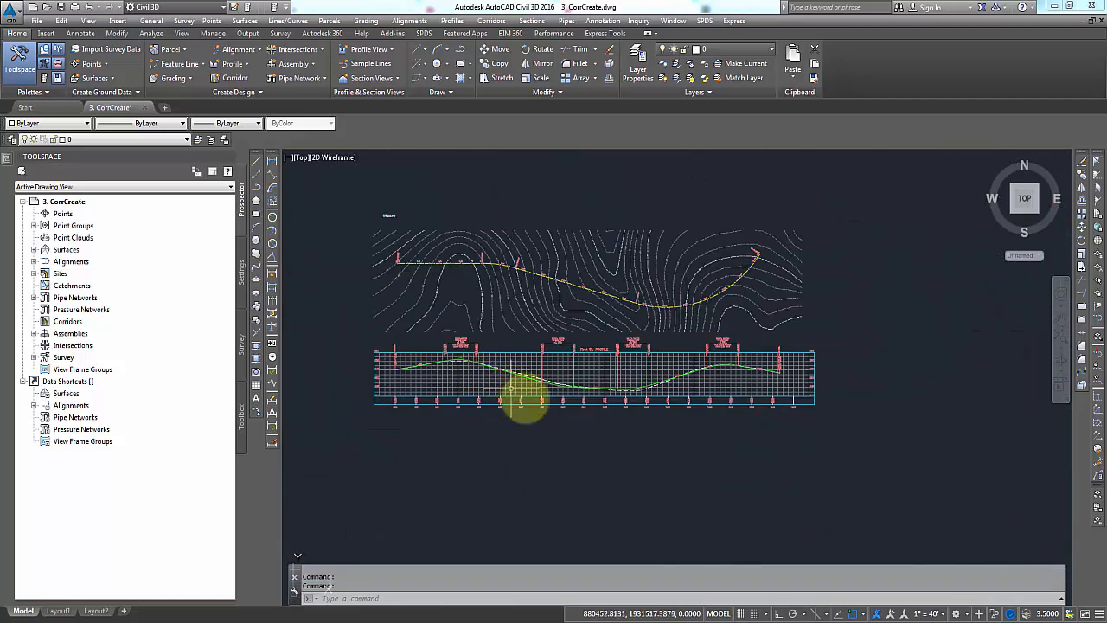
scroll(412, 304, up, 10)
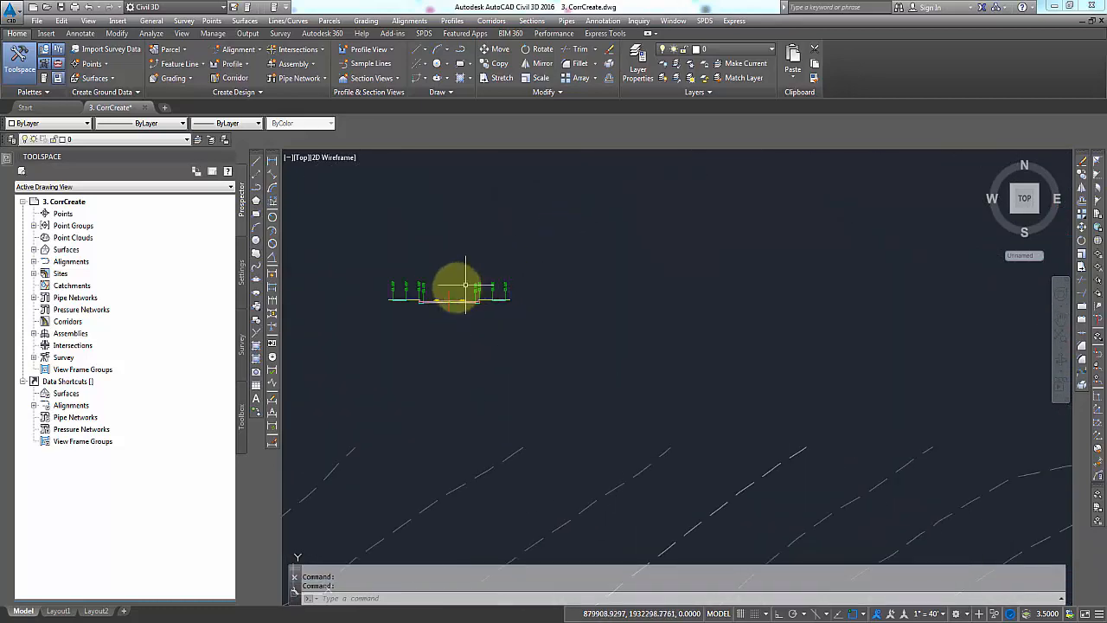
middle_drag(426, 342, 438, 379)
scroll(433, 367, up, 2)
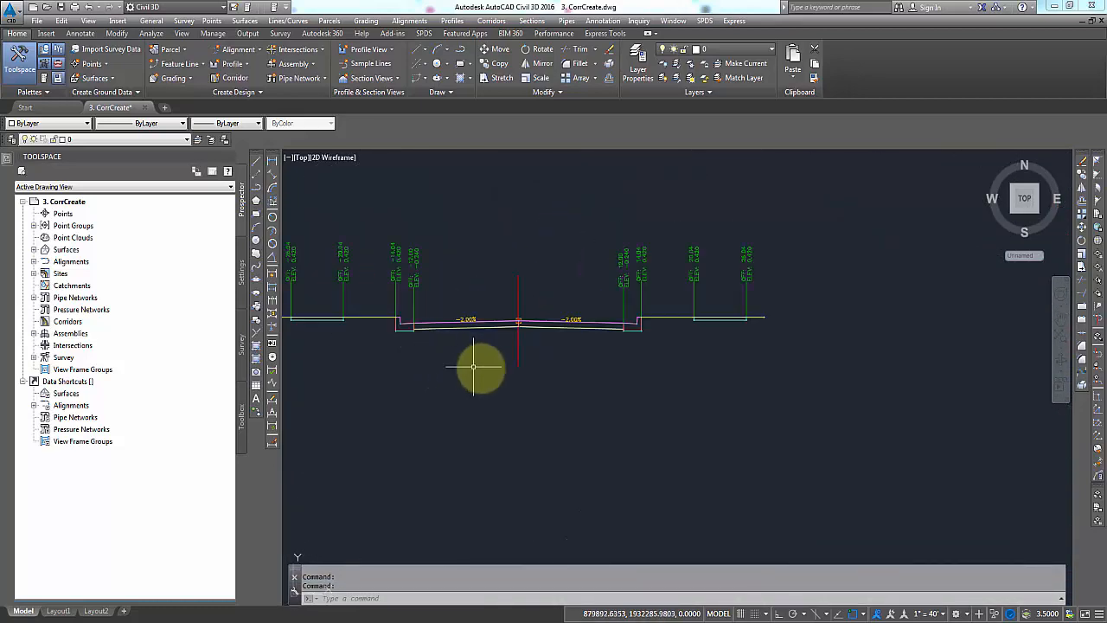
scroll(536, 378, down, 2)
mouse_move(495, 341)
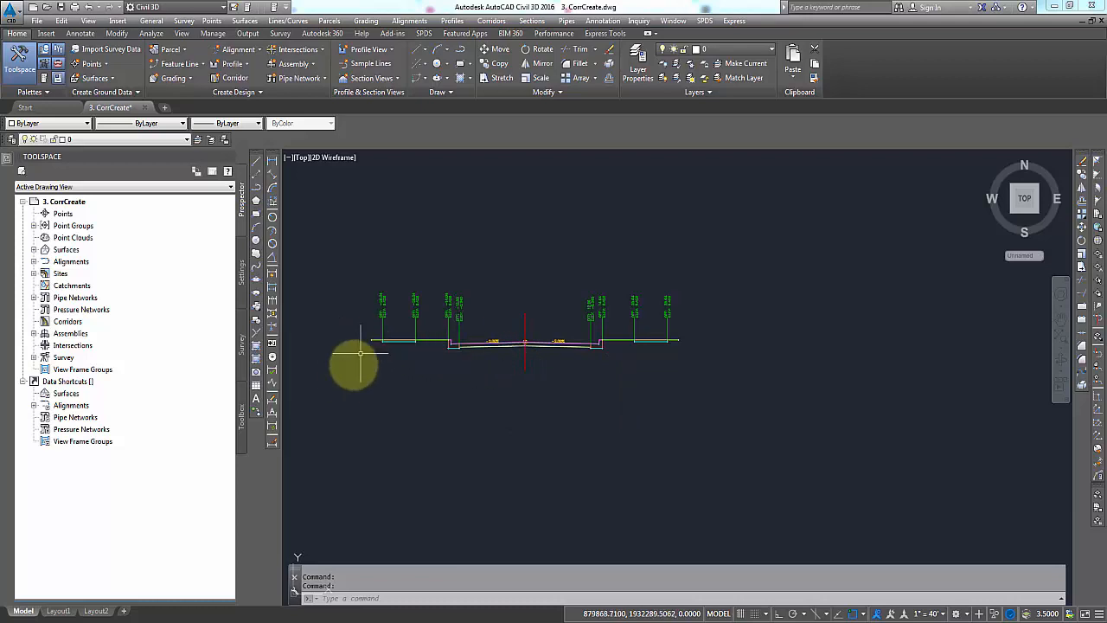
scroll(424, 334, up, 2)
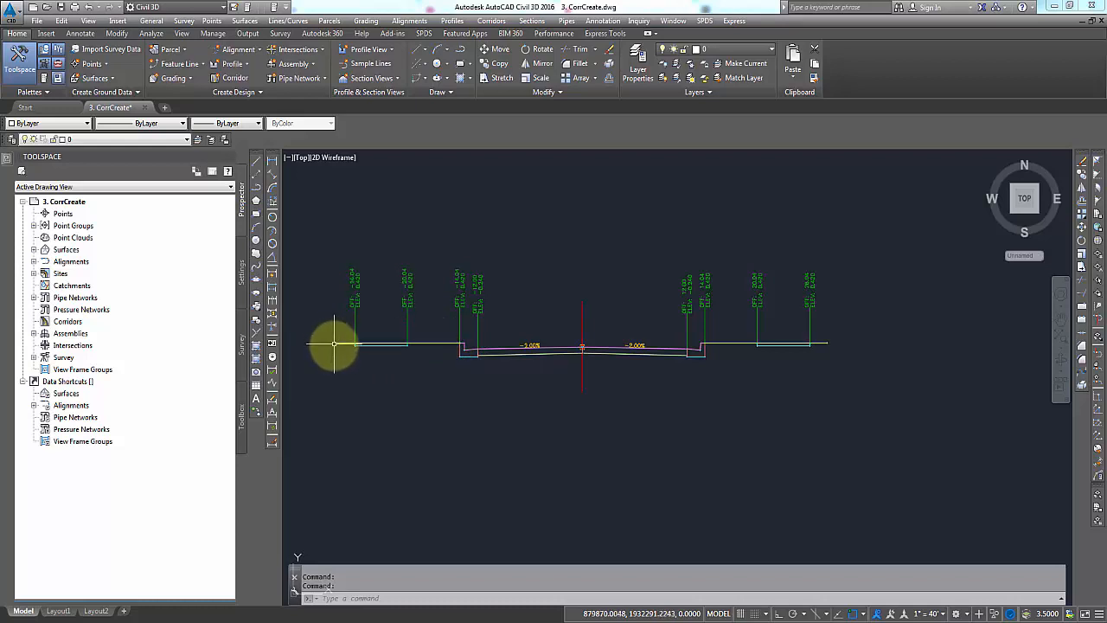
scroll(381, 333, down, 5)
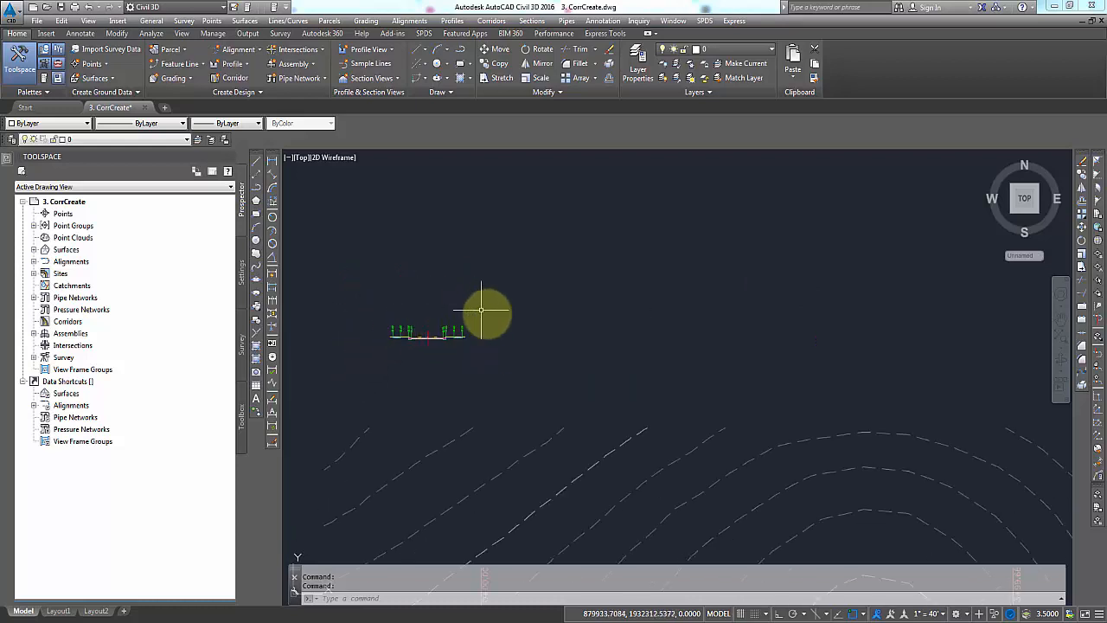
scroll(482, 309, down, 3)
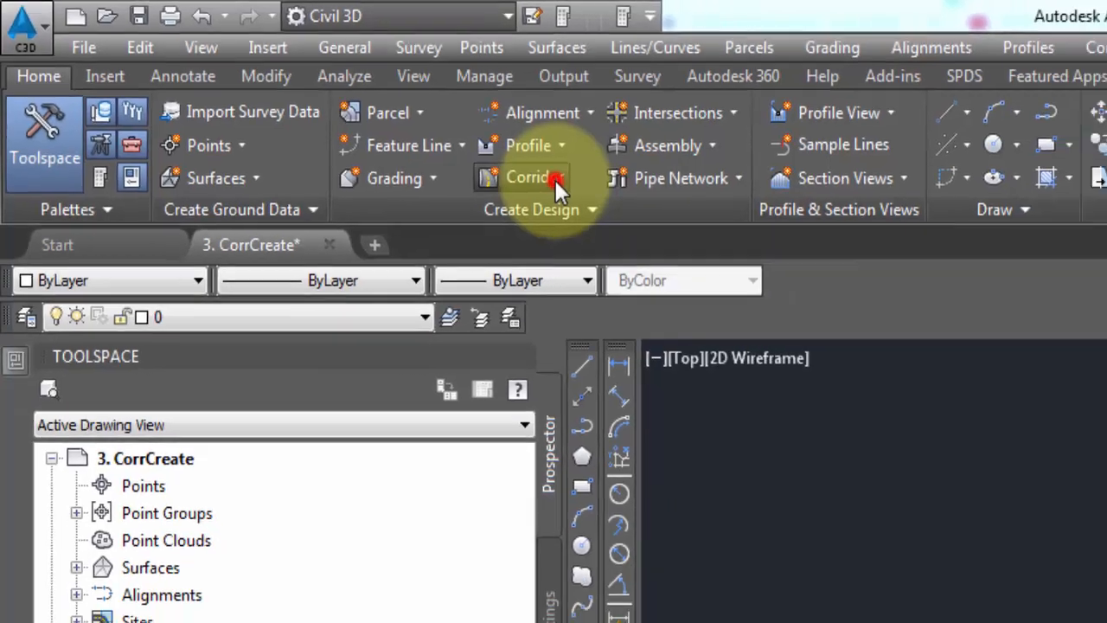
Start a new corridor named "1st Street" and leave its description empty
click(616, 201)
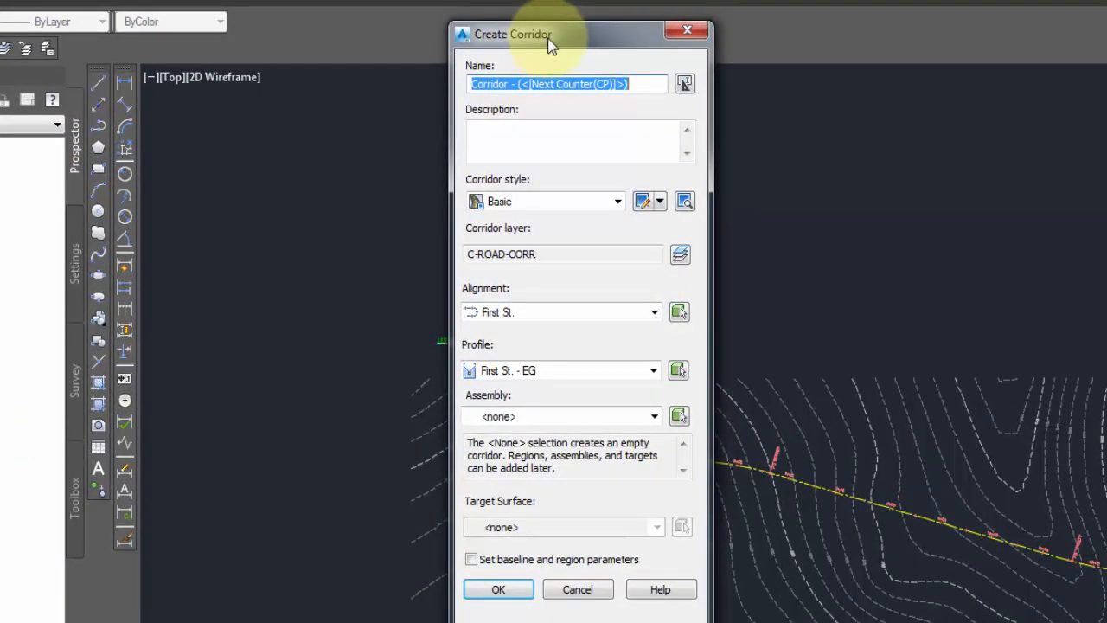
drag(569, 38, 334, 67)
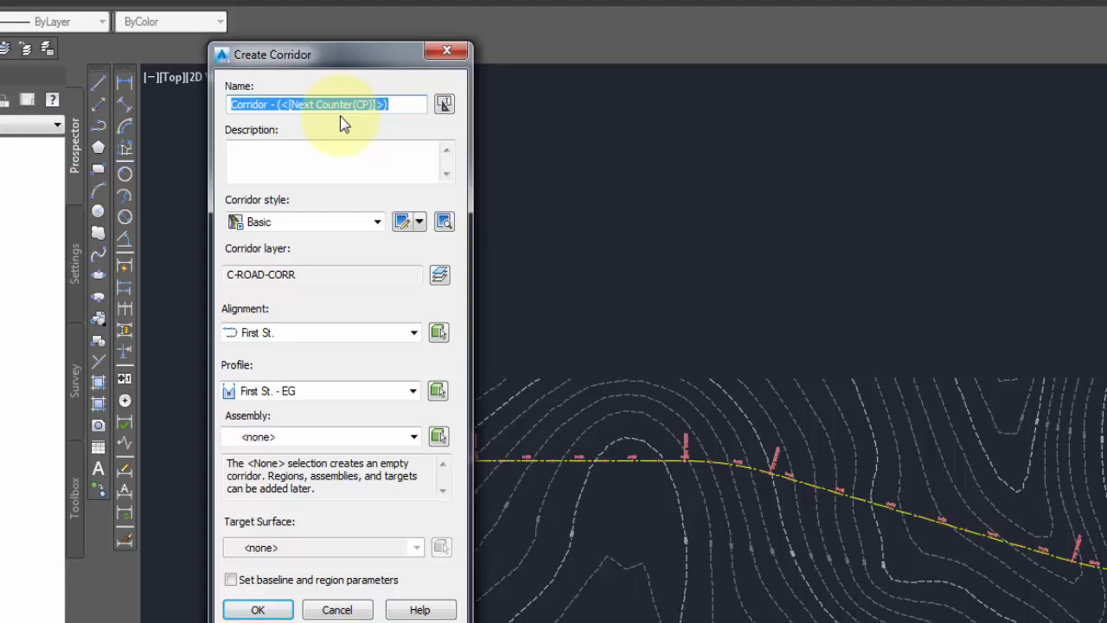
text(1s)
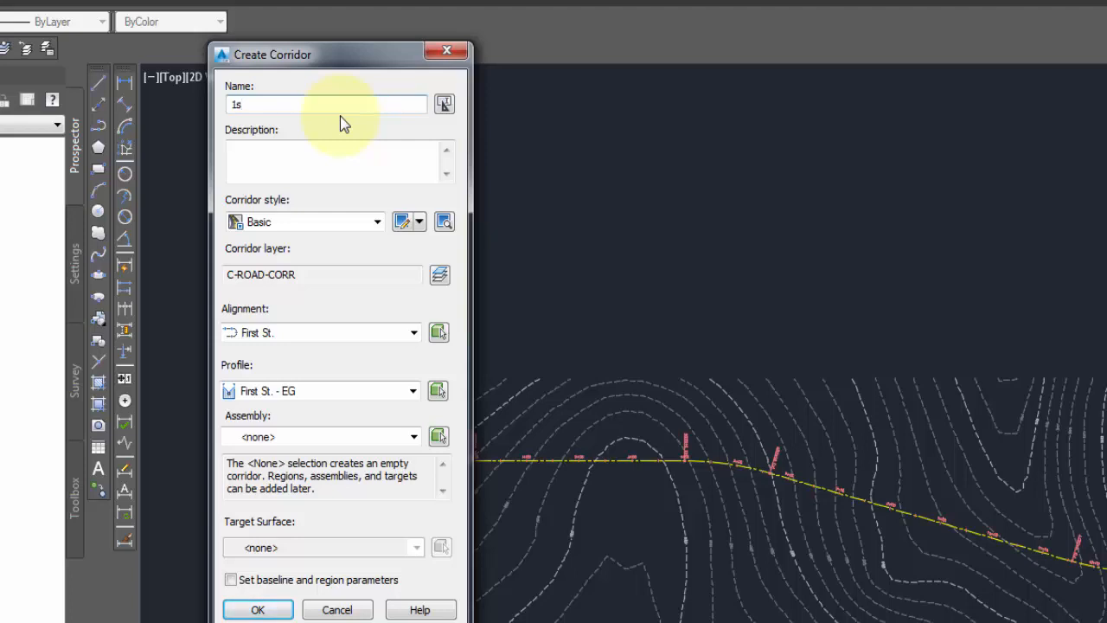
text(t Street)
click(297, 160)
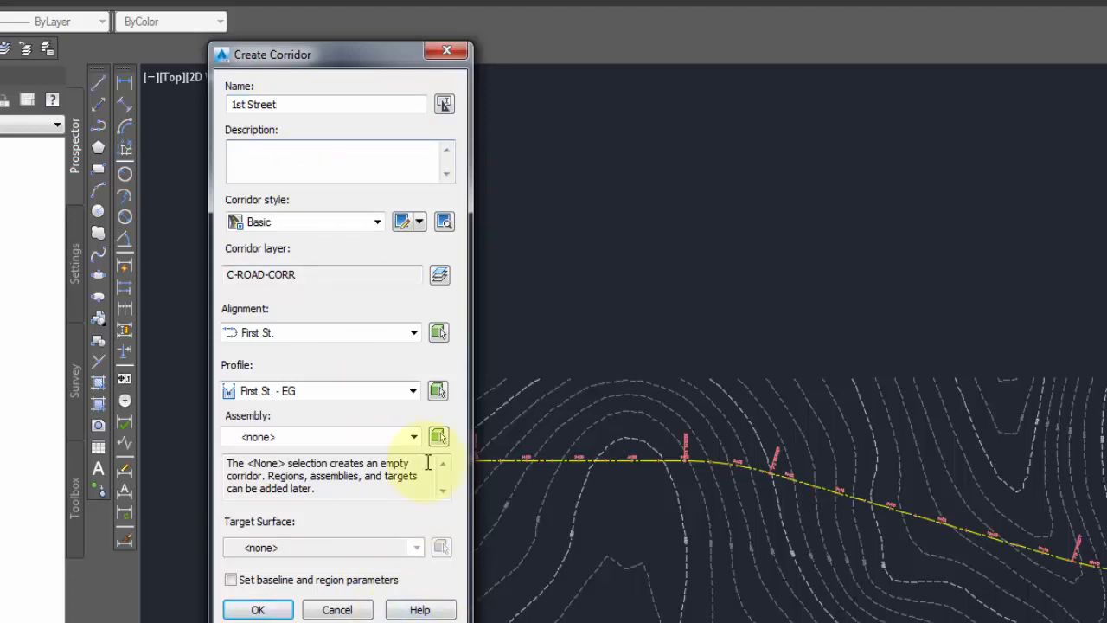
Keep the Basic corridor style and First St. as the corridor's alignment
click(334, 223)
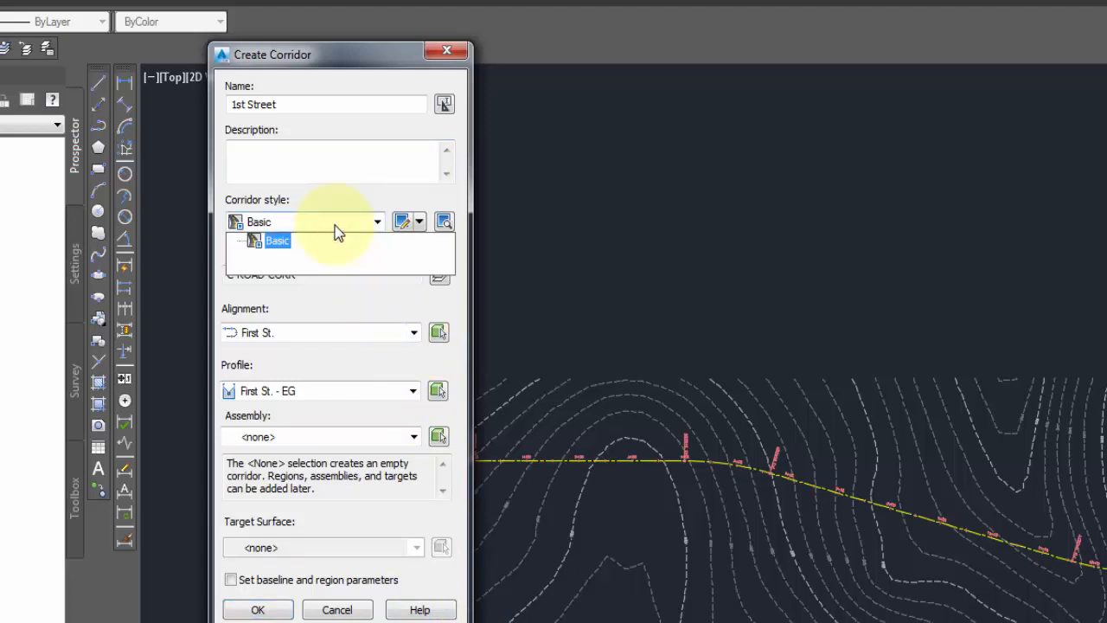
click(341, 221)
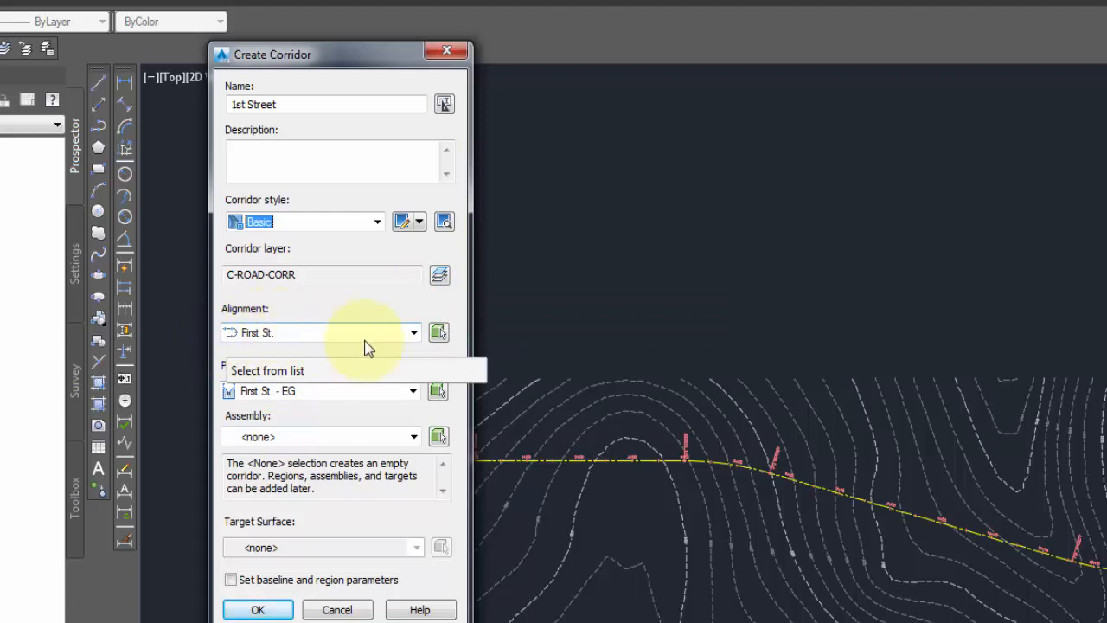
click(408, 333)
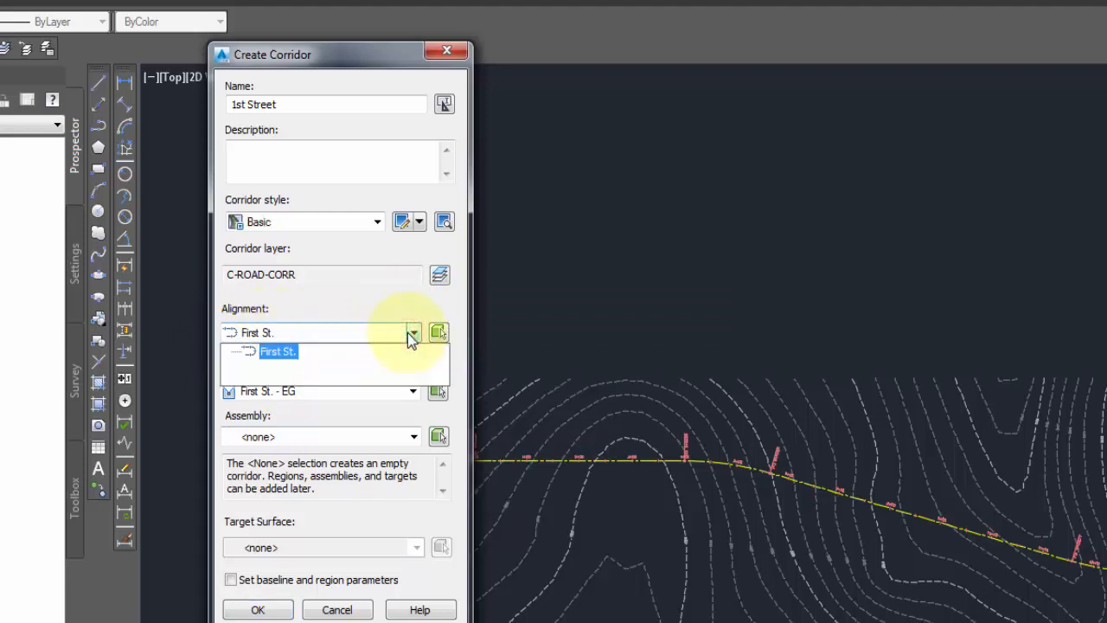
click(411, 333)
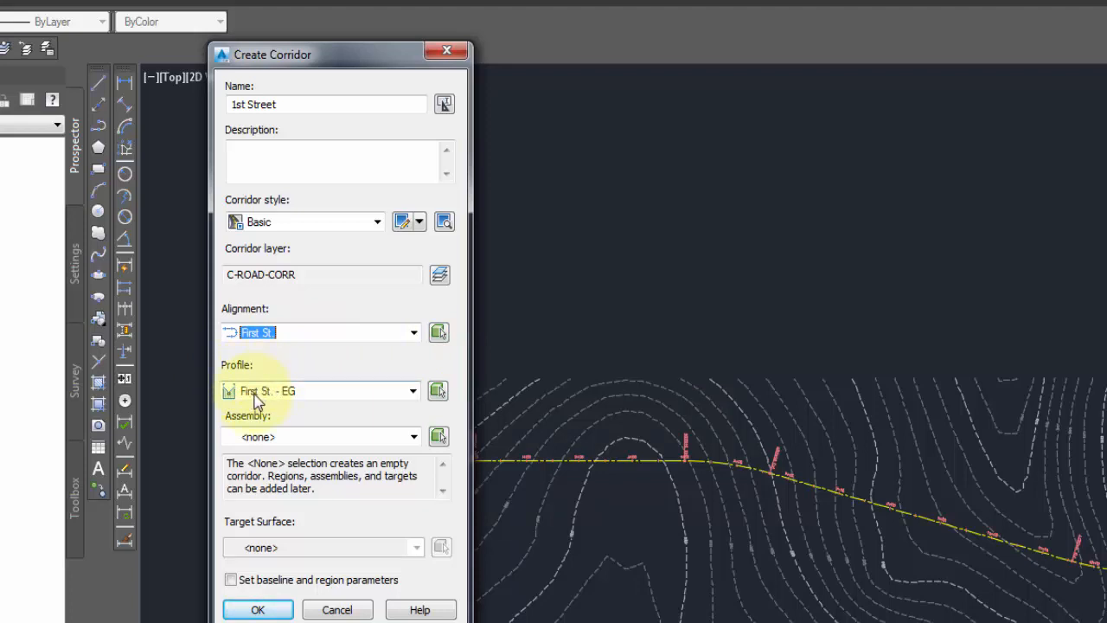
Set the corridor's profile to First St. - FG and its assembly to Typical Section
click(411, 391)
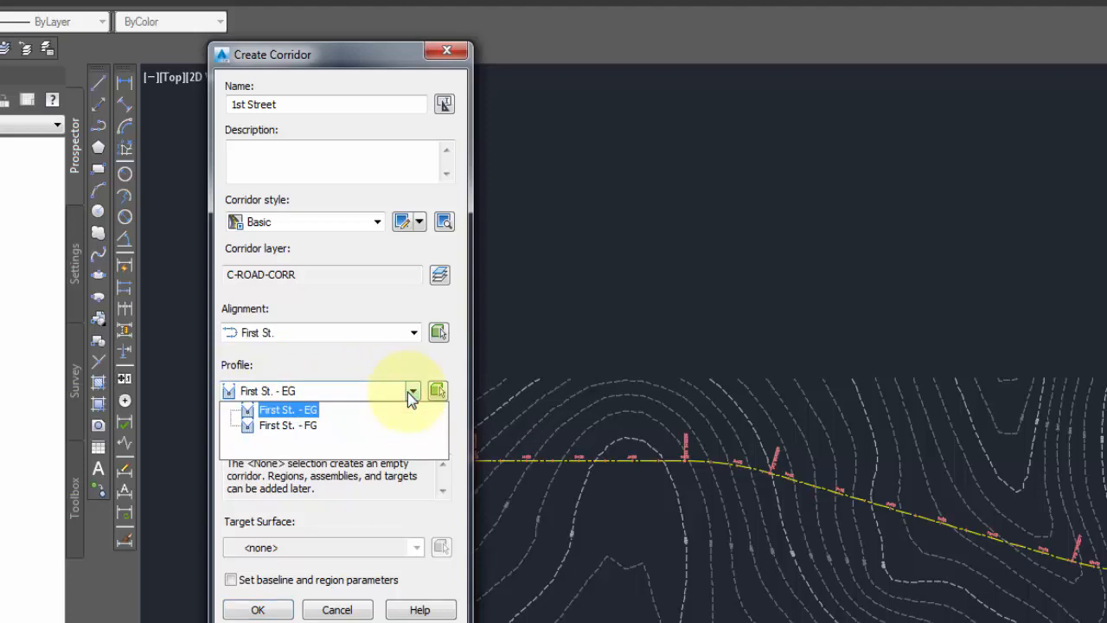
click(294, 425)
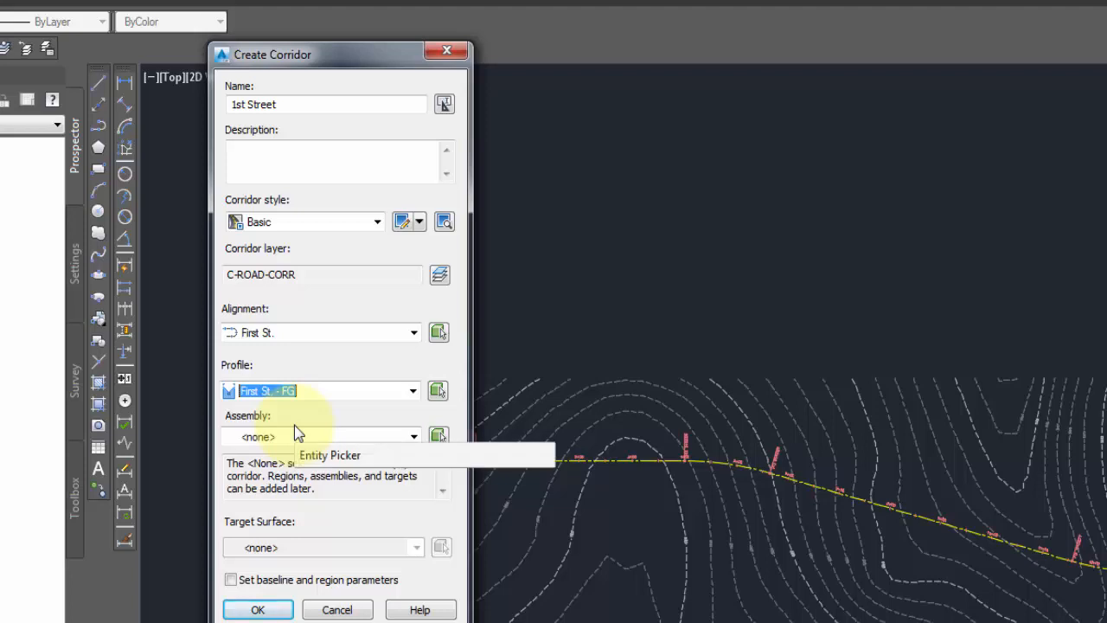
click(412, 436)
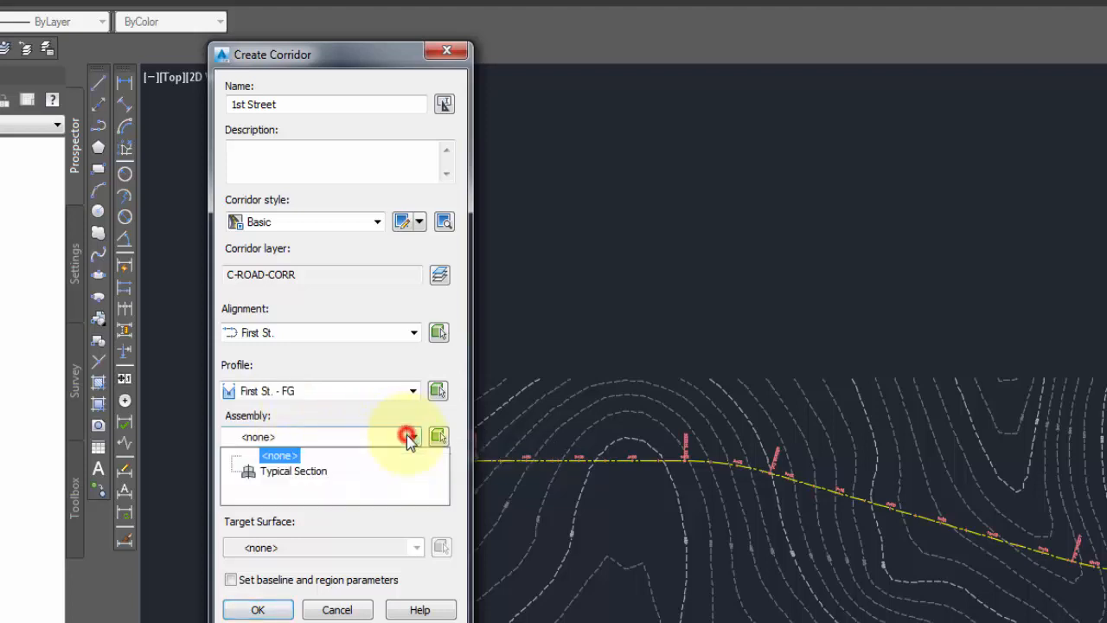
click(302, 468)
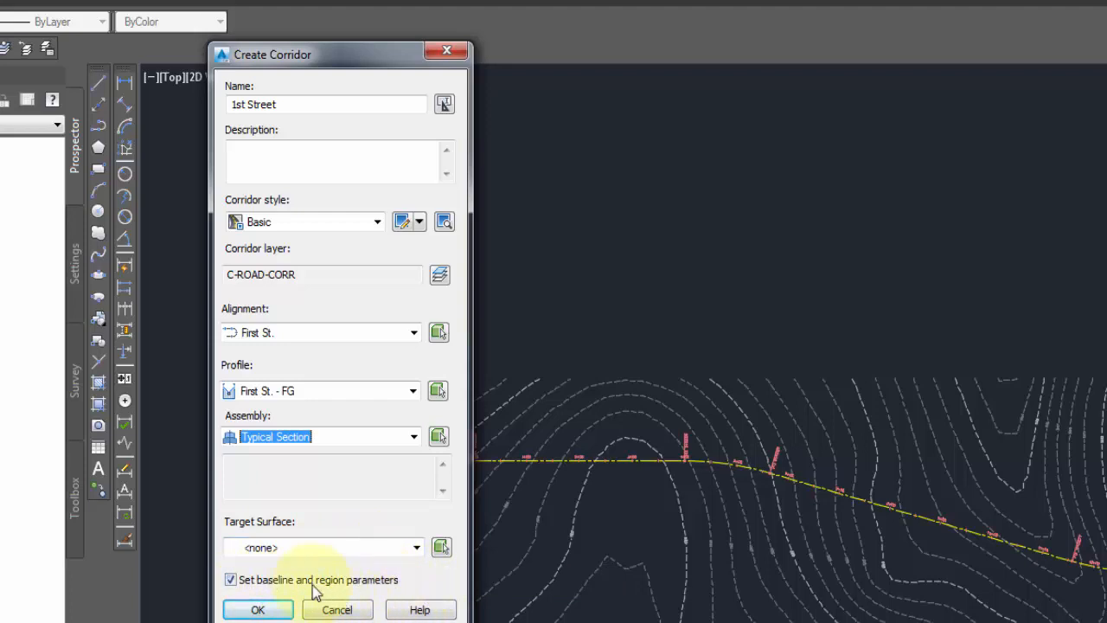
Turn off setting baseline and region parameters, create the corridor without a target surface, and dismiss the event log
click(230, 579)
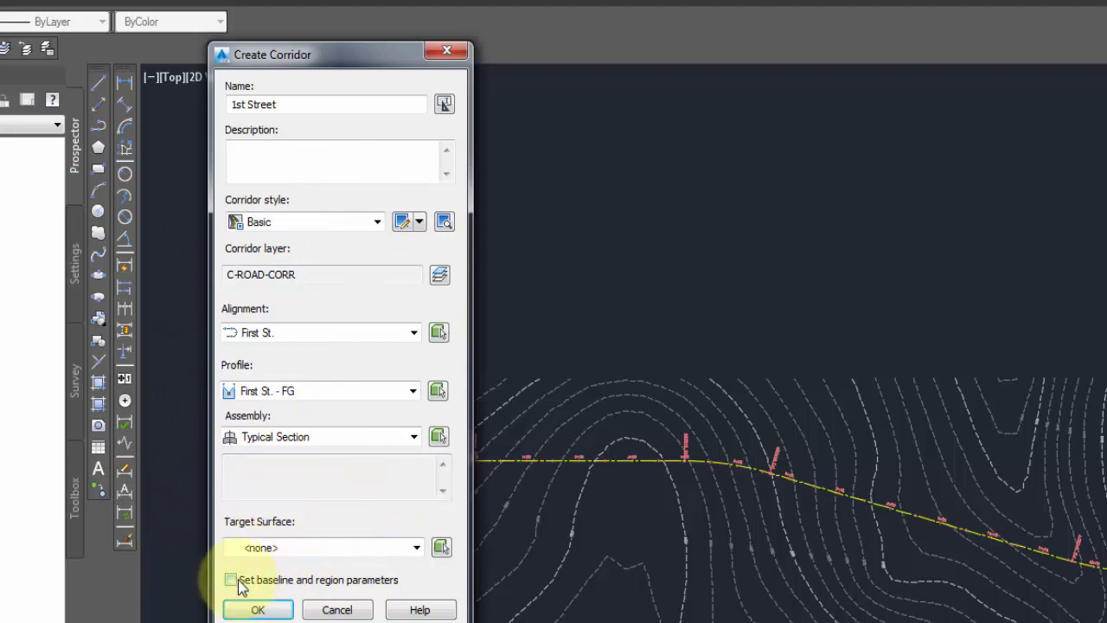
click(258, 610)
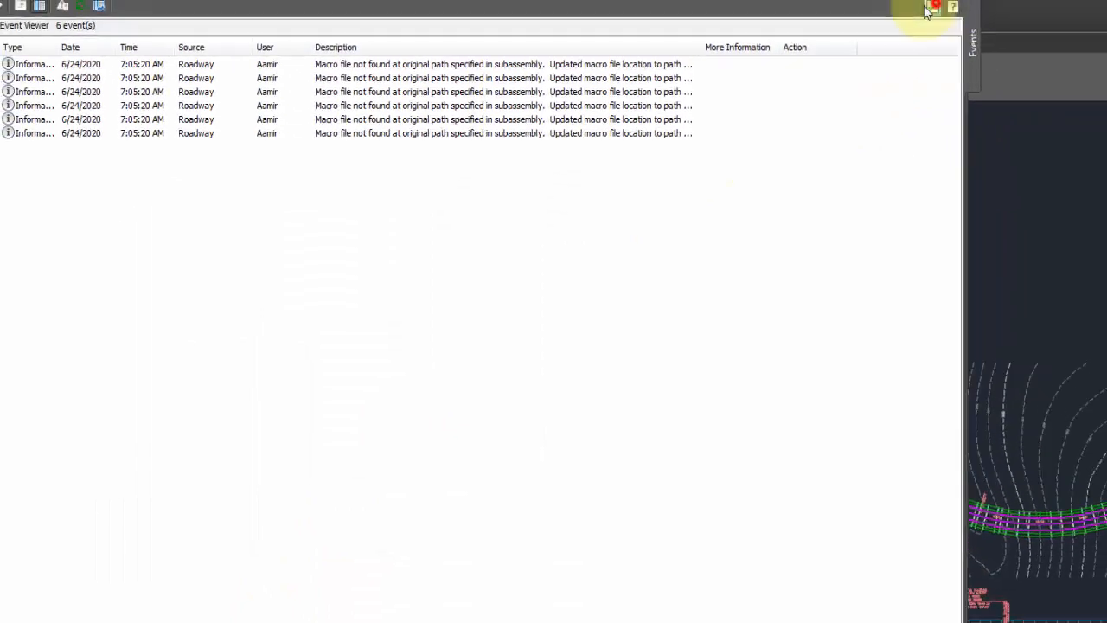
click(934, 7)
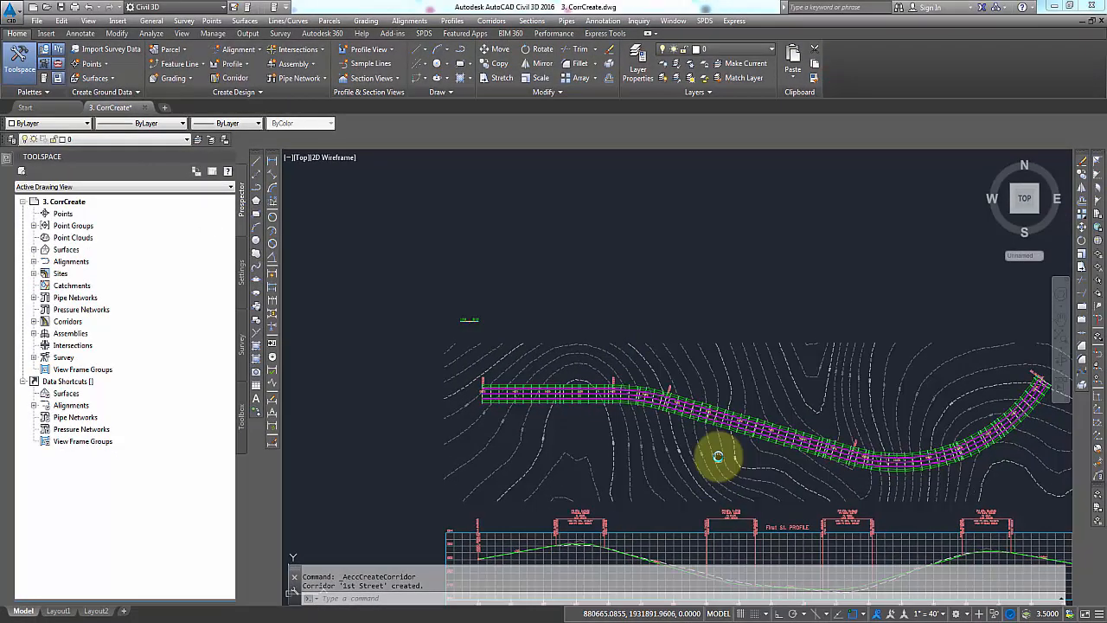
Show the 1st Street corridor in the Object Viewer with the 3dWireframe style from the southeast isometric direction
middle_drag(719, 455, 556, 393)
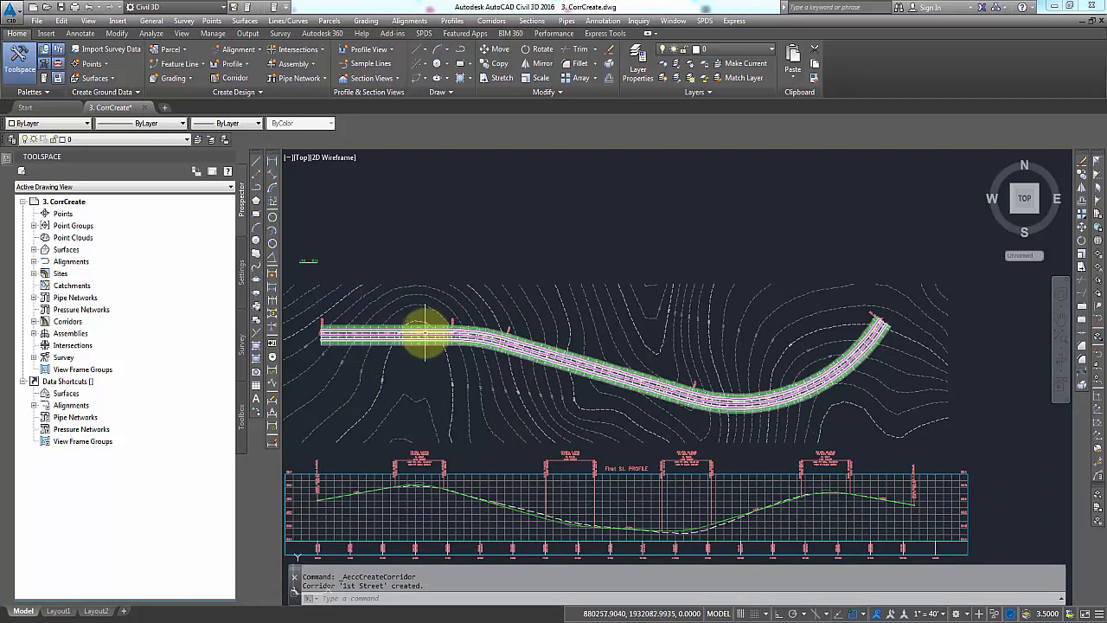
scroll(424, 331, up, 2)
click(426, 330)
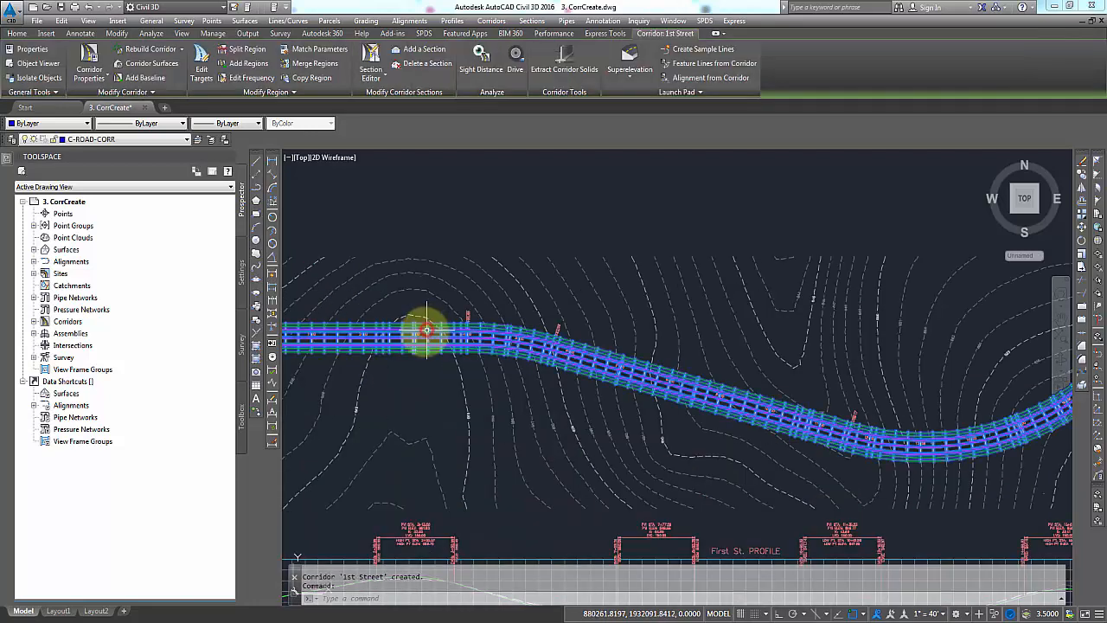
click(39, 63)
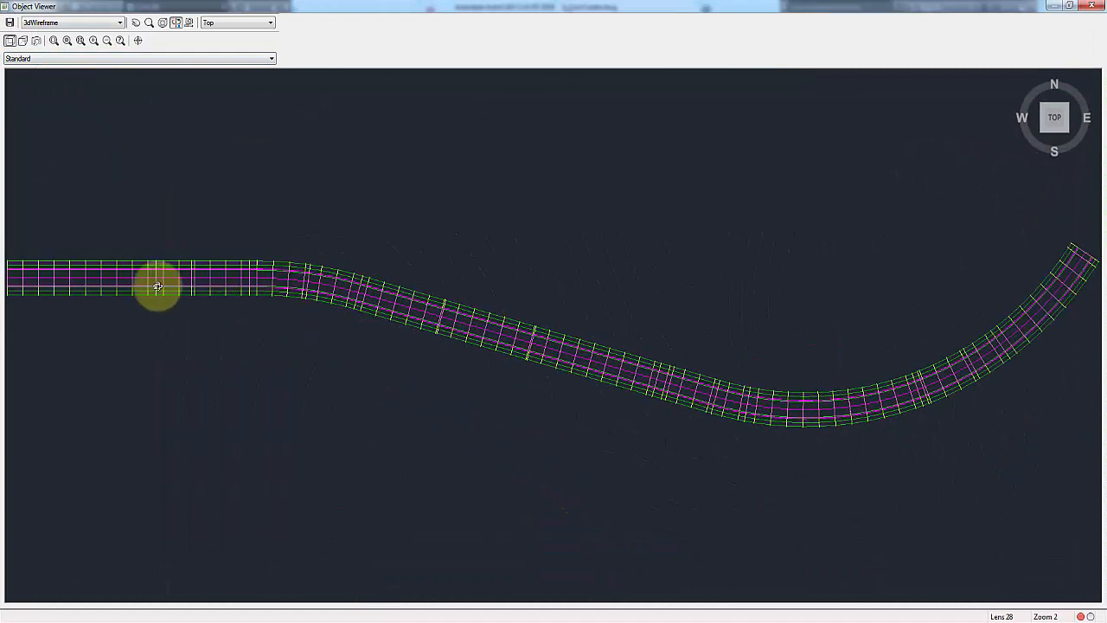
click(115, 23)
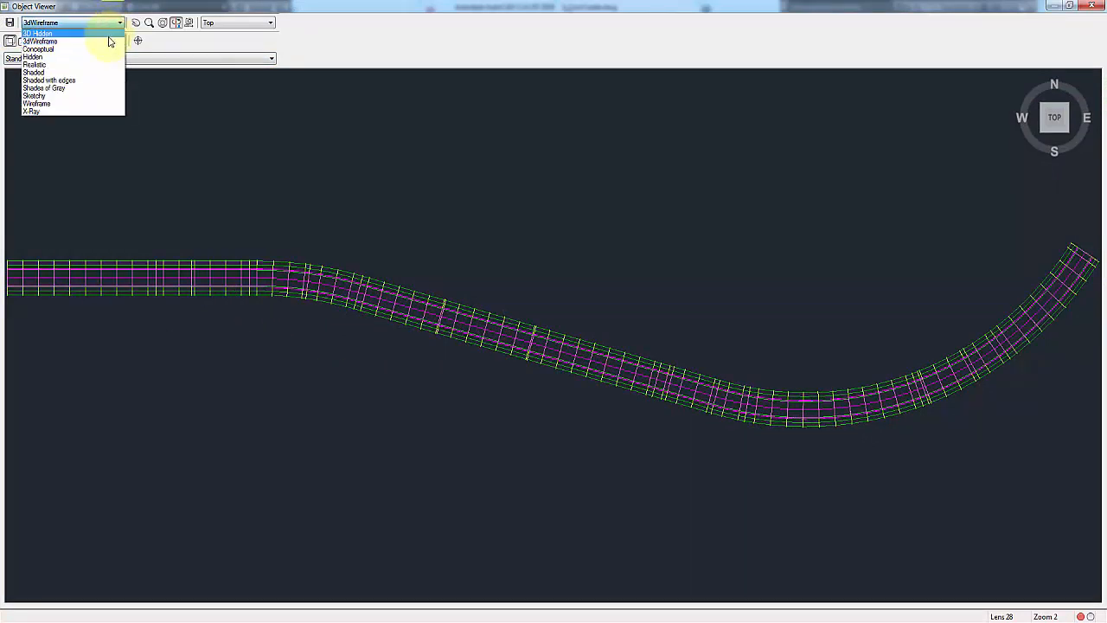
click(108, 44)
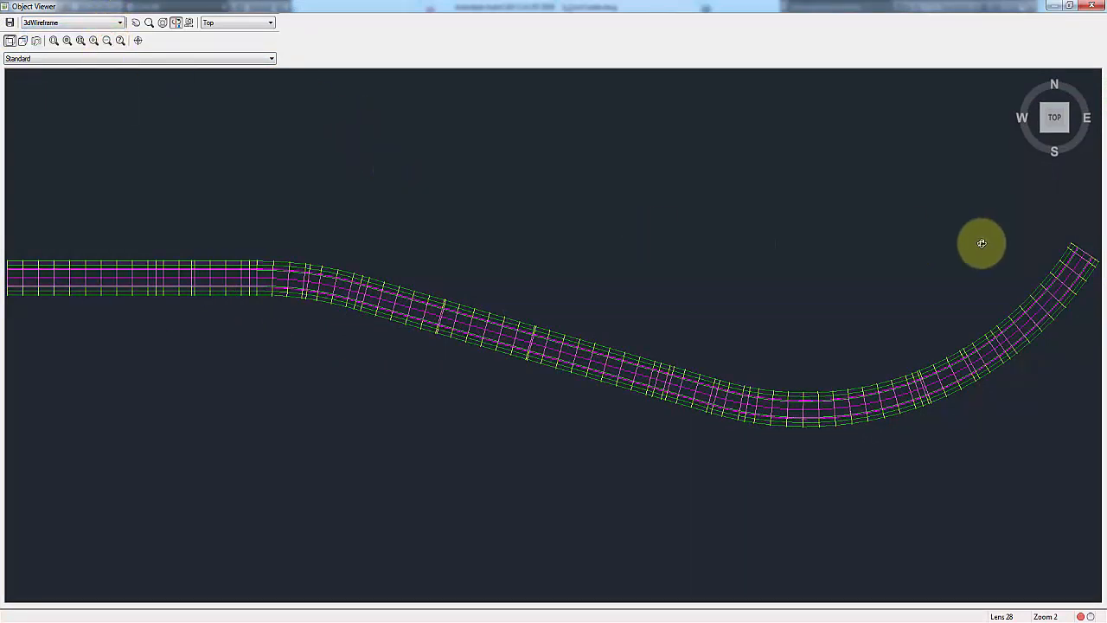
click(1069, 134)
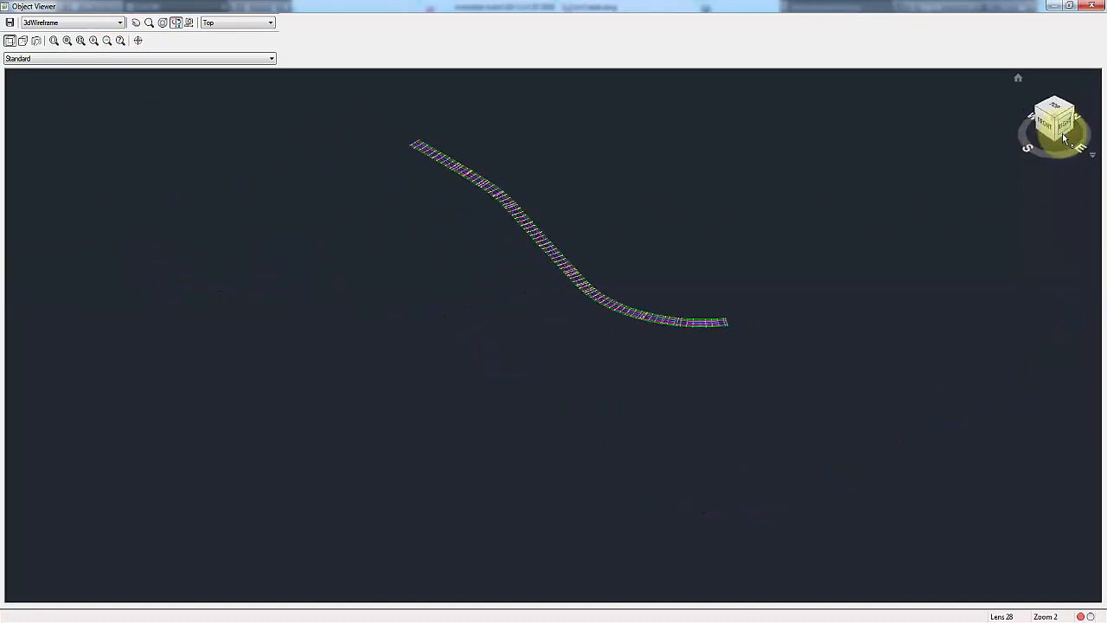
Examine the corridor's assembly sections and the lines connecting them up close in 3D, and close the Object Viewer
scroll(536, 254, up, 2)
middle_drag(553, 235, 361, 363)
scroll(380, 278, up, 2)
scroll(217, 294, up, 2)
scroll(247, 316, up, 2)
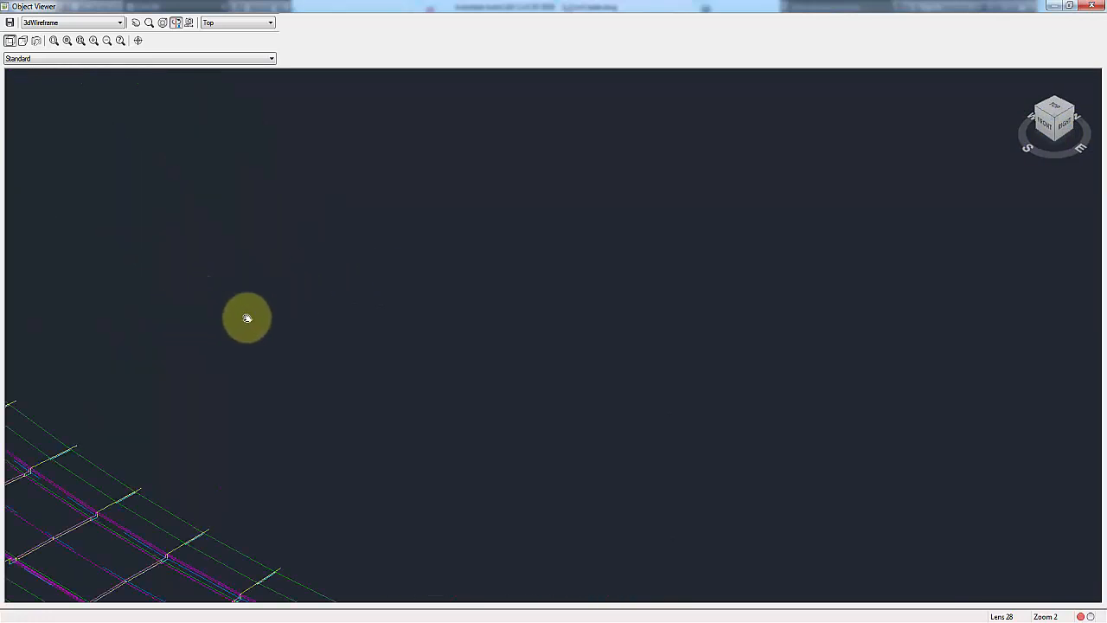
middle_drag(247, 317, 673, 226)
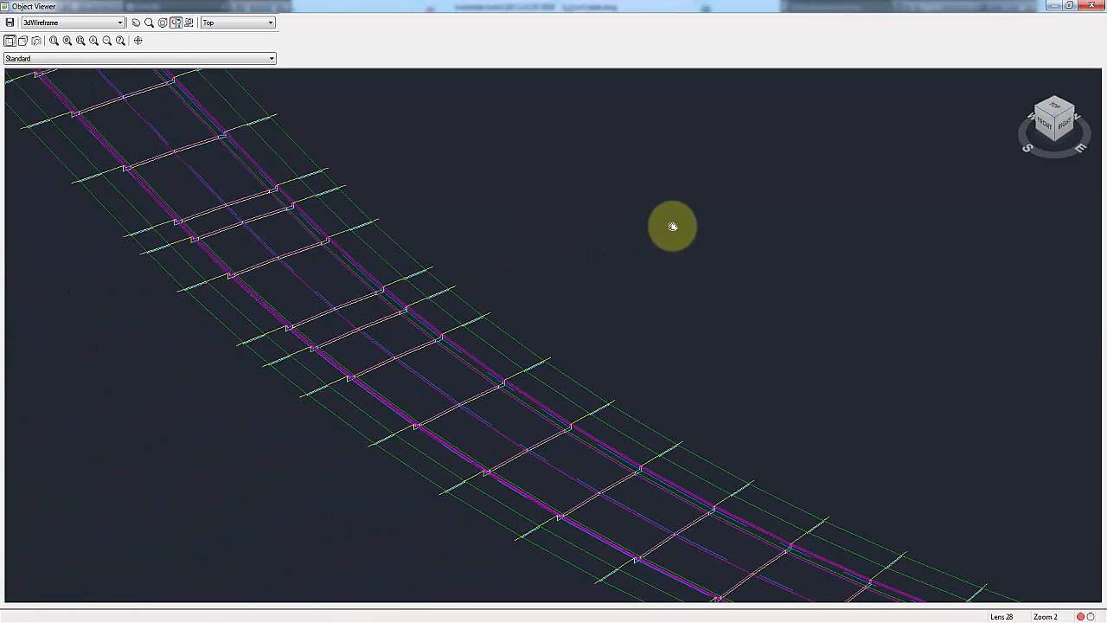
scroll(469, 319, up, 4)
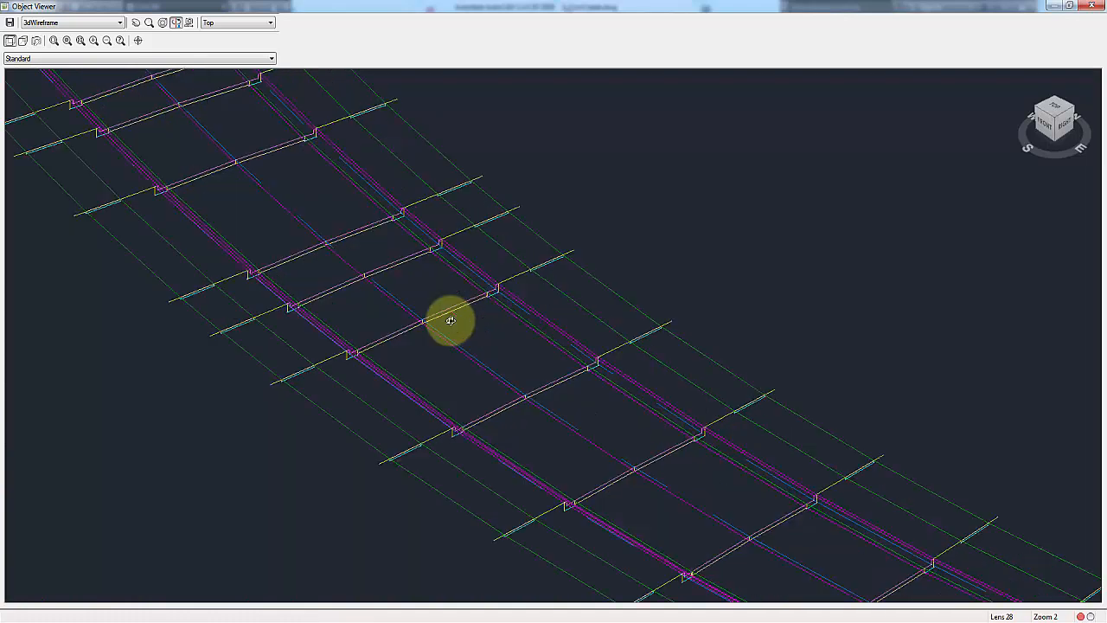
middle_drag(303, 331, 368, 311)
scroll(288, 363, up, 2)
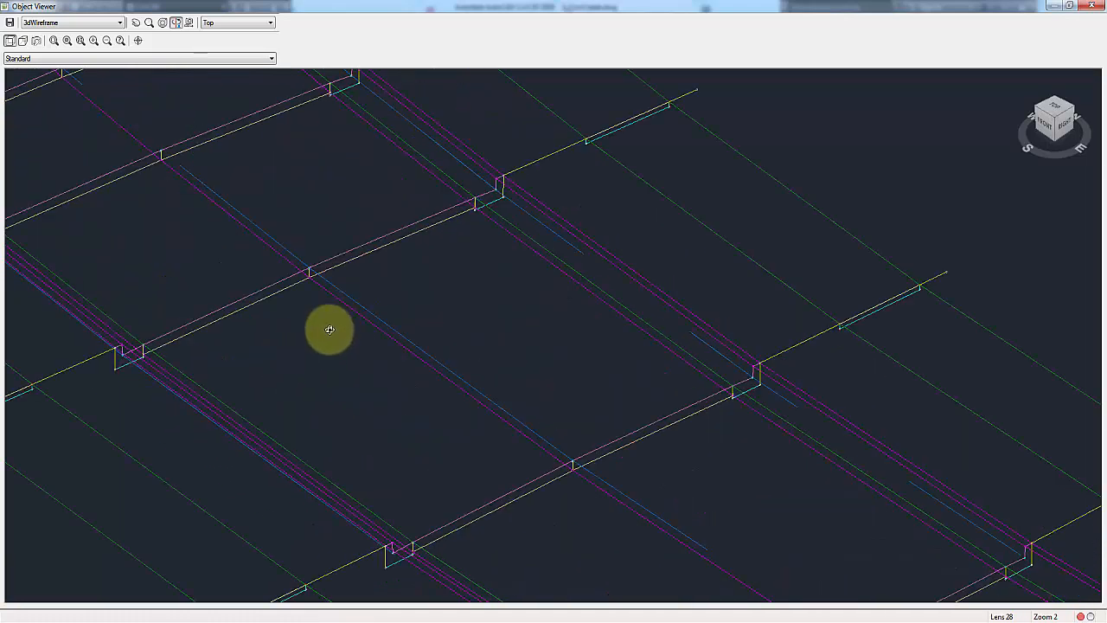
scroll(329, 329, down, 2)
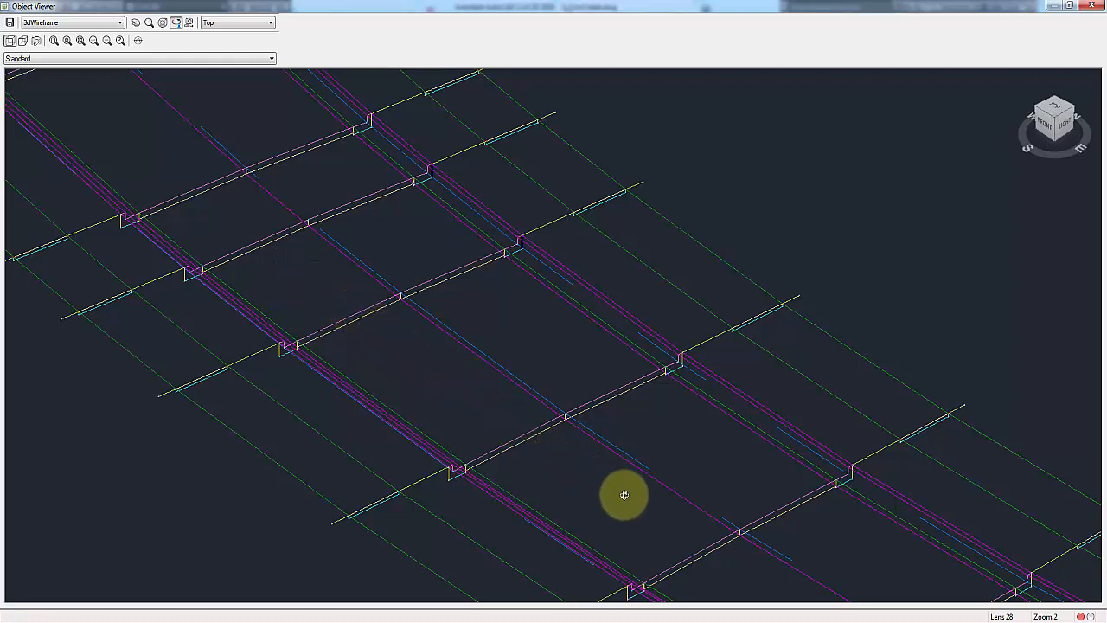
scroll(583, 416, down, 3)
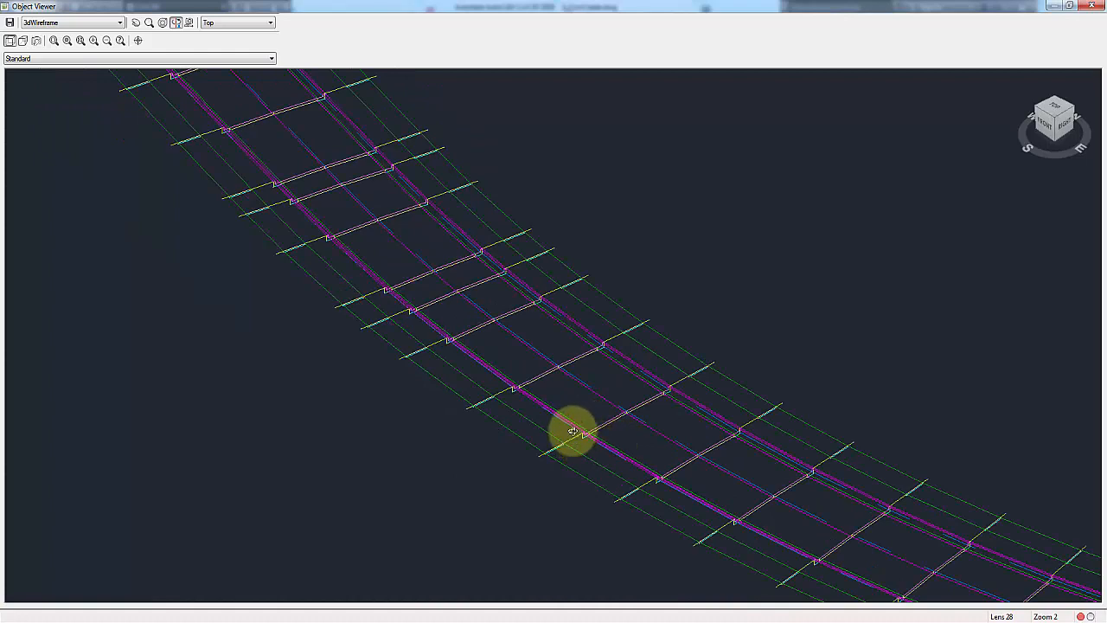
scroll(554, 420, down, 4)
drag(534, 406, 360, 323)
right_click(314, 324)
click(327, 324)
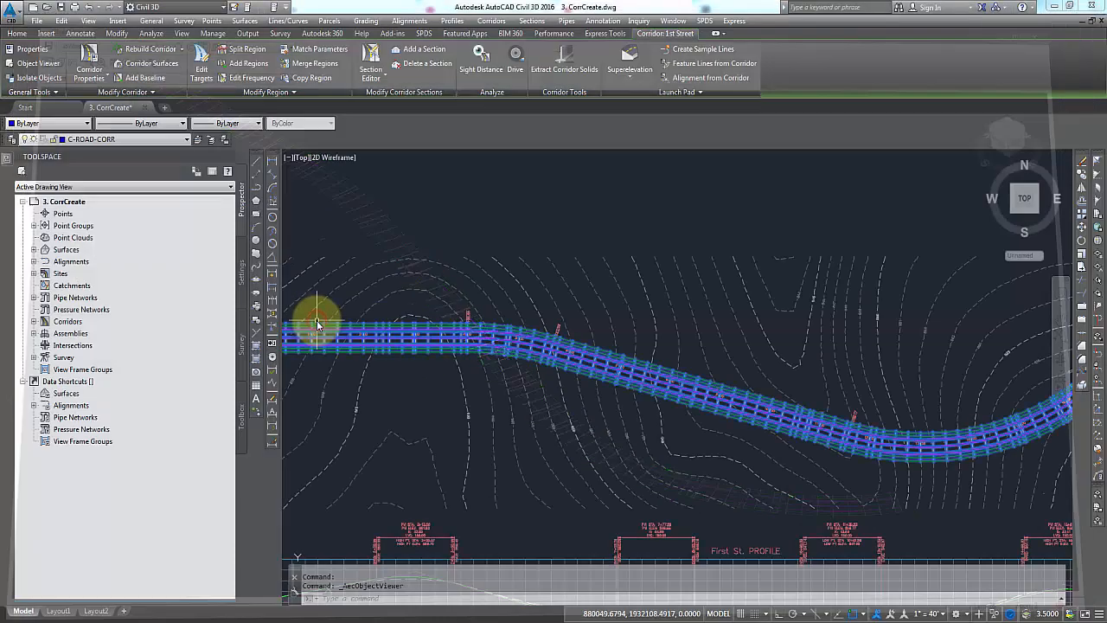
Check the assembly spacing around the first curve and open the corridor's properties to review its general information and baseline parameters
middle_drag(389, 381, 476, 334)
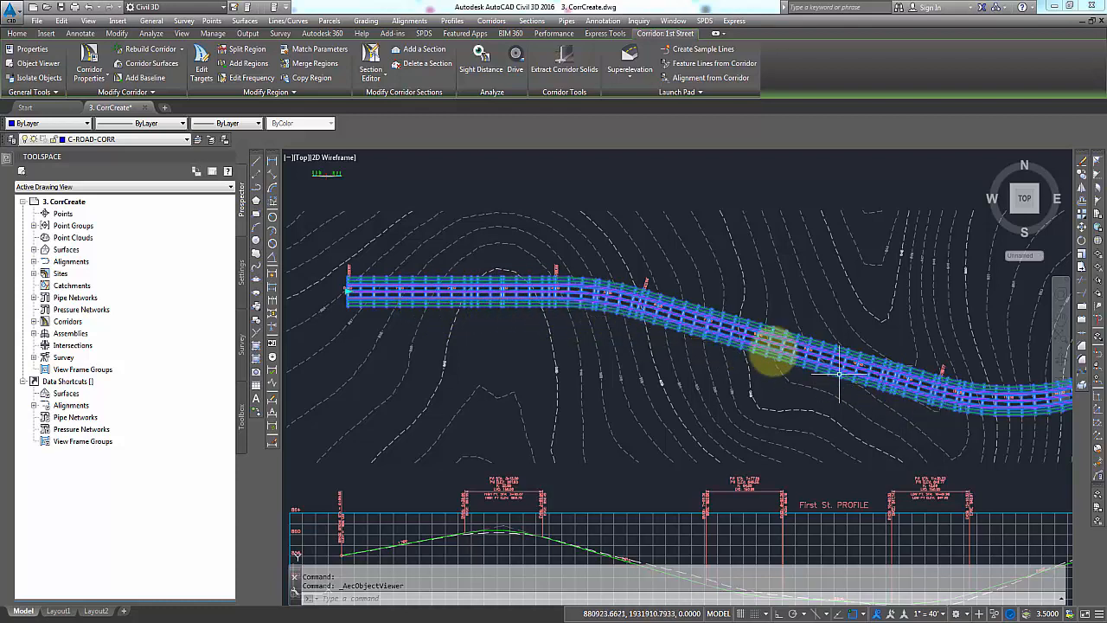
scroll(555, 292, up, 2)
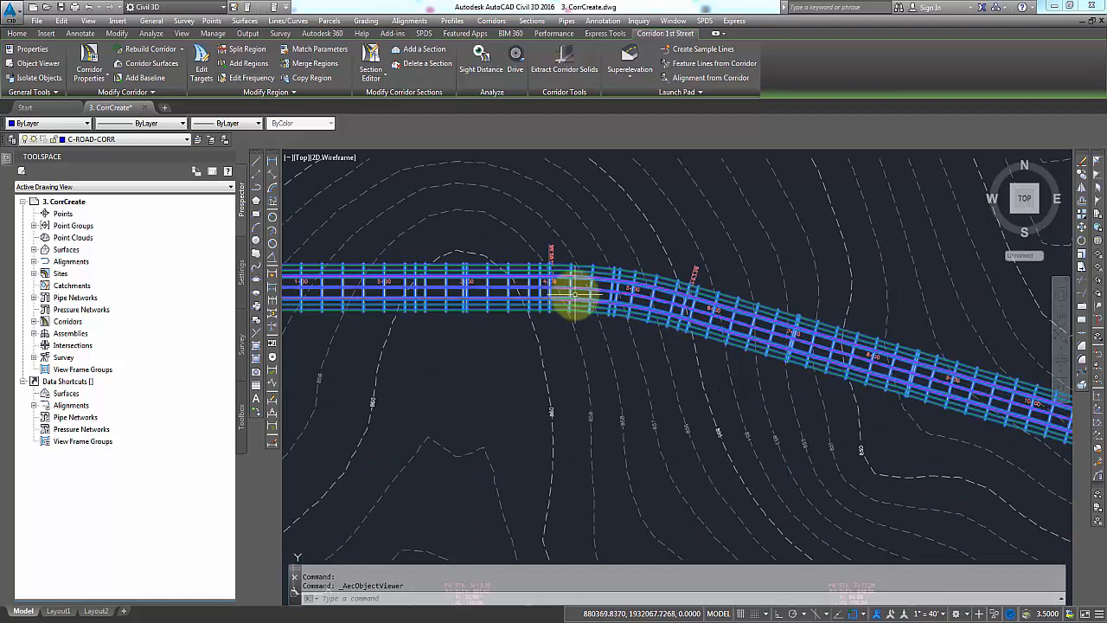
scroll(586, 294, up, 2)
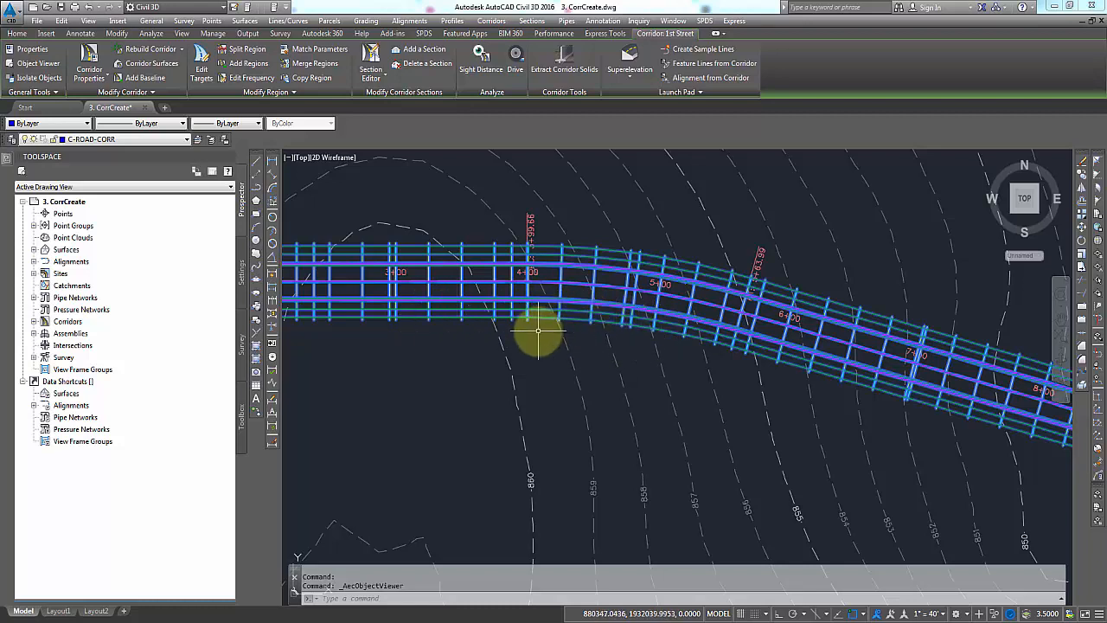
mouse_move(553, 330)
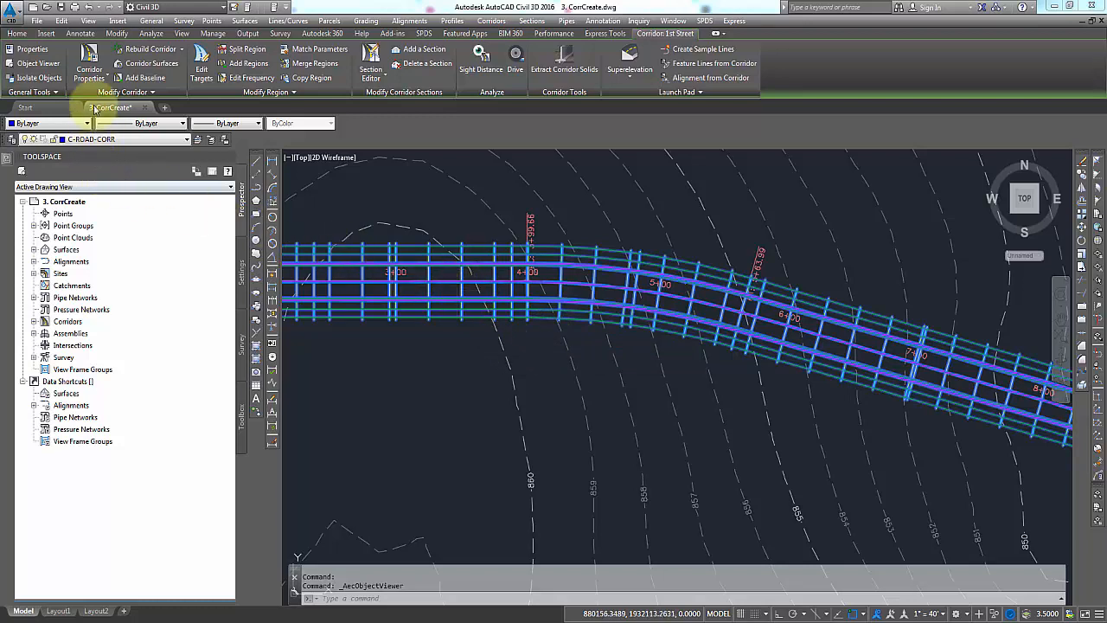
click(87, 57)
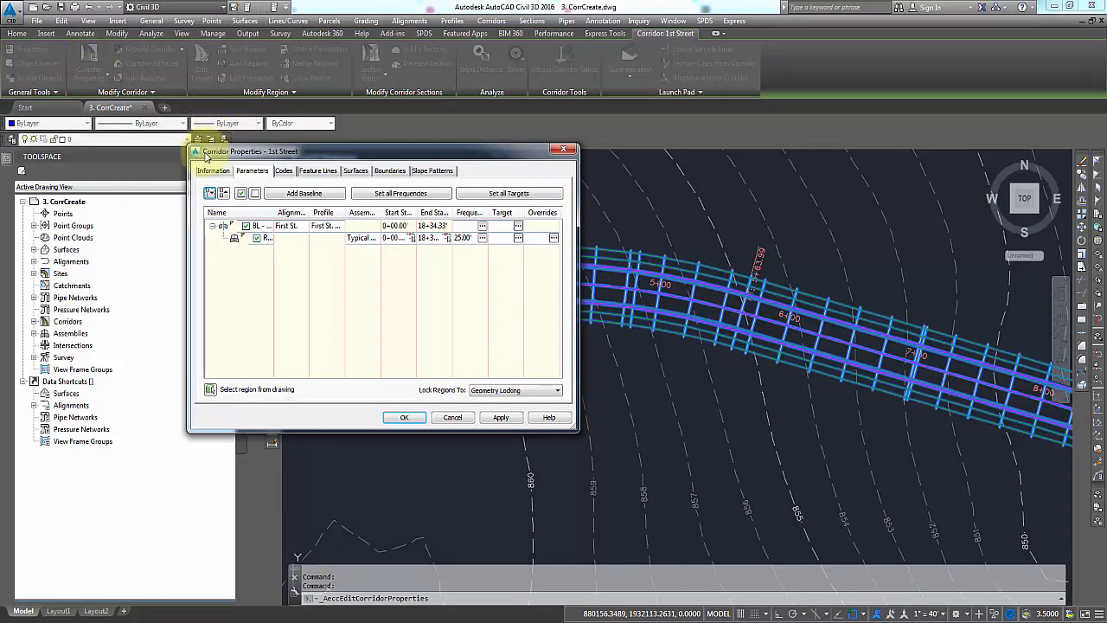
click(212, 170)
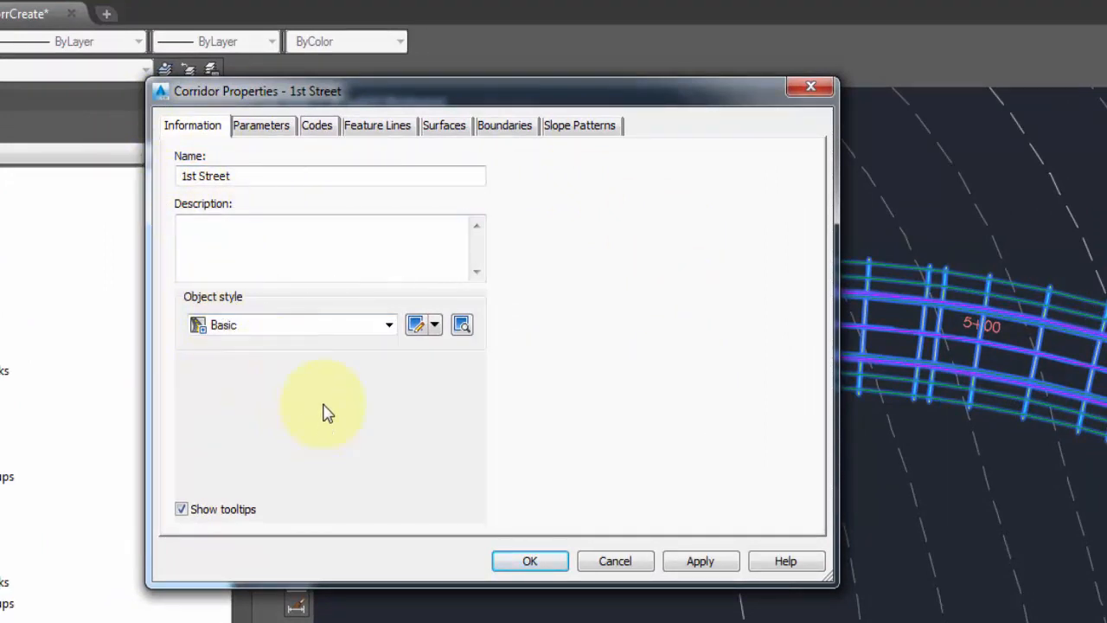
click(261, 130)
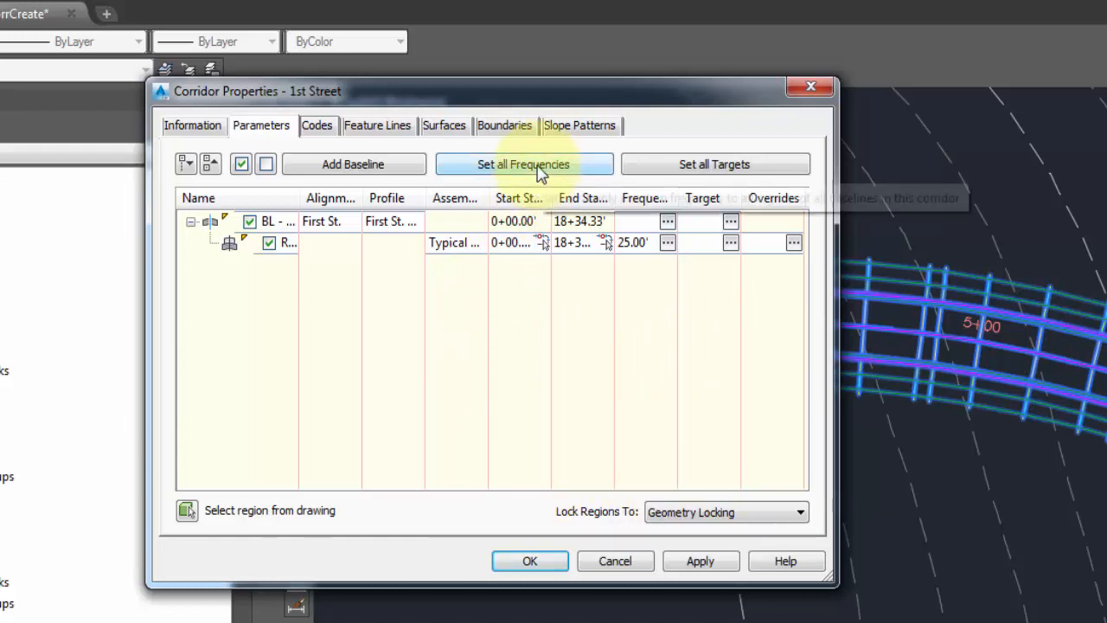
Set the assembly frequency for all regions to 10' for the curve increment and 10' along profile curves
click(541, 170)
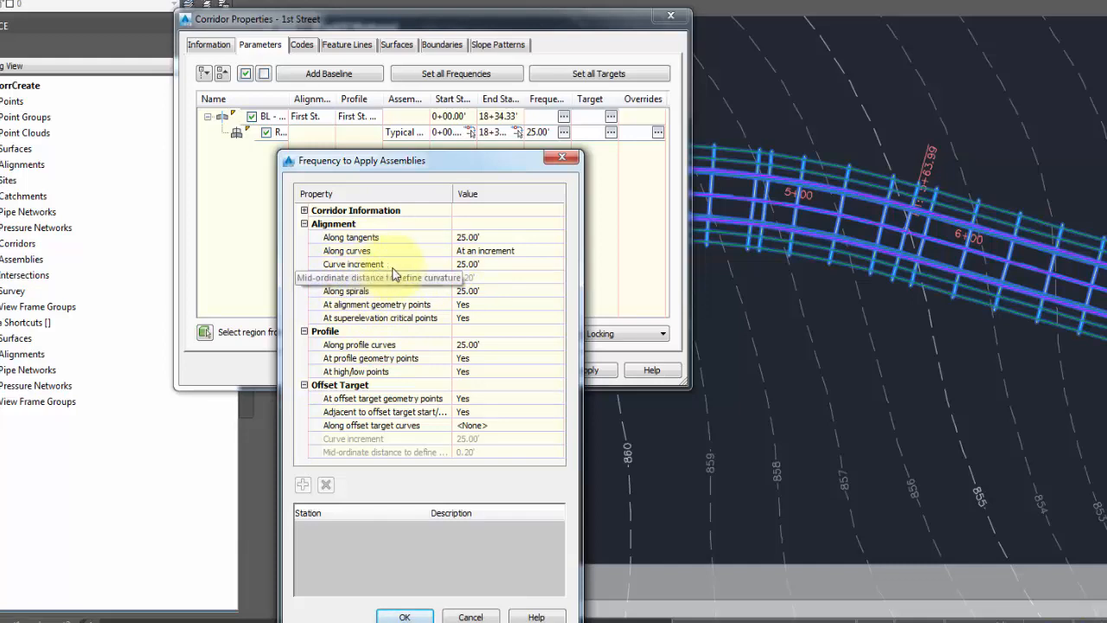
click(478, 266)
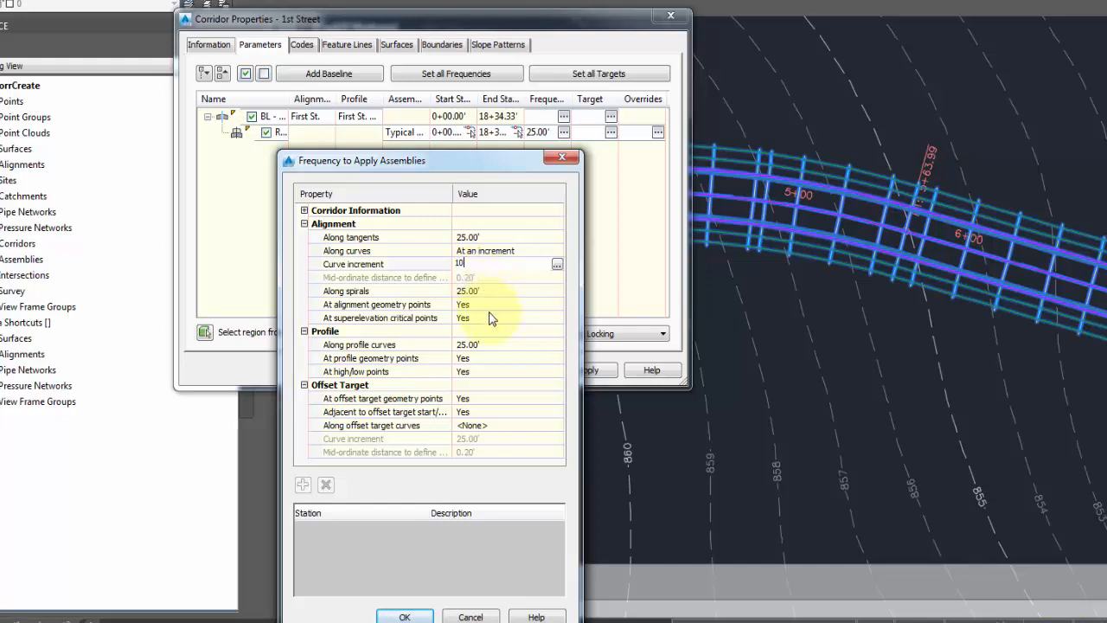
key(Return)
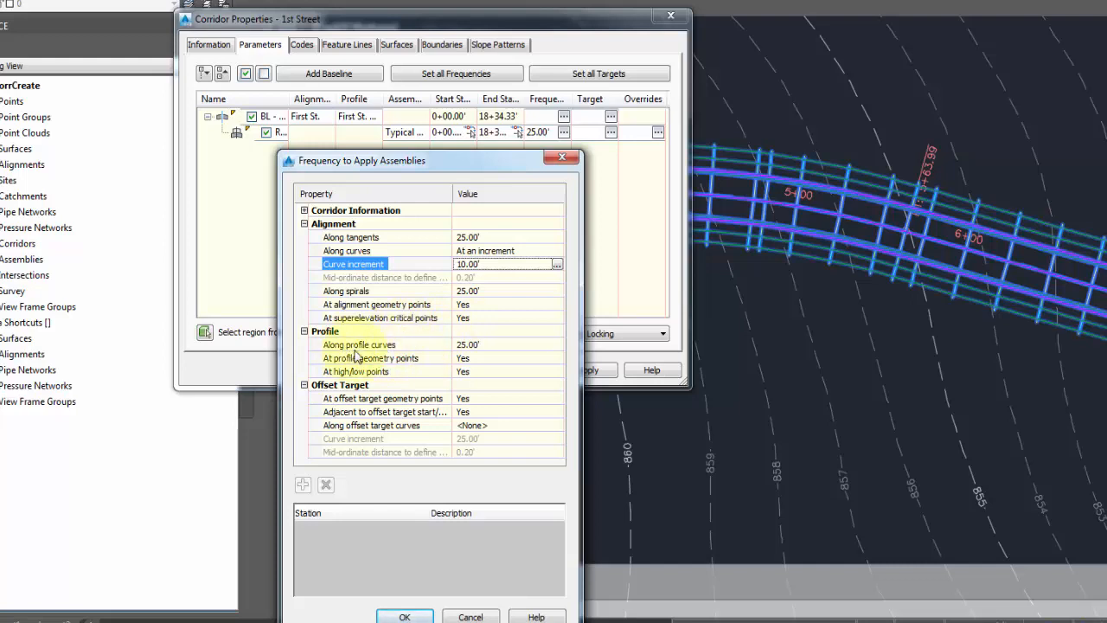
click(465, 343)
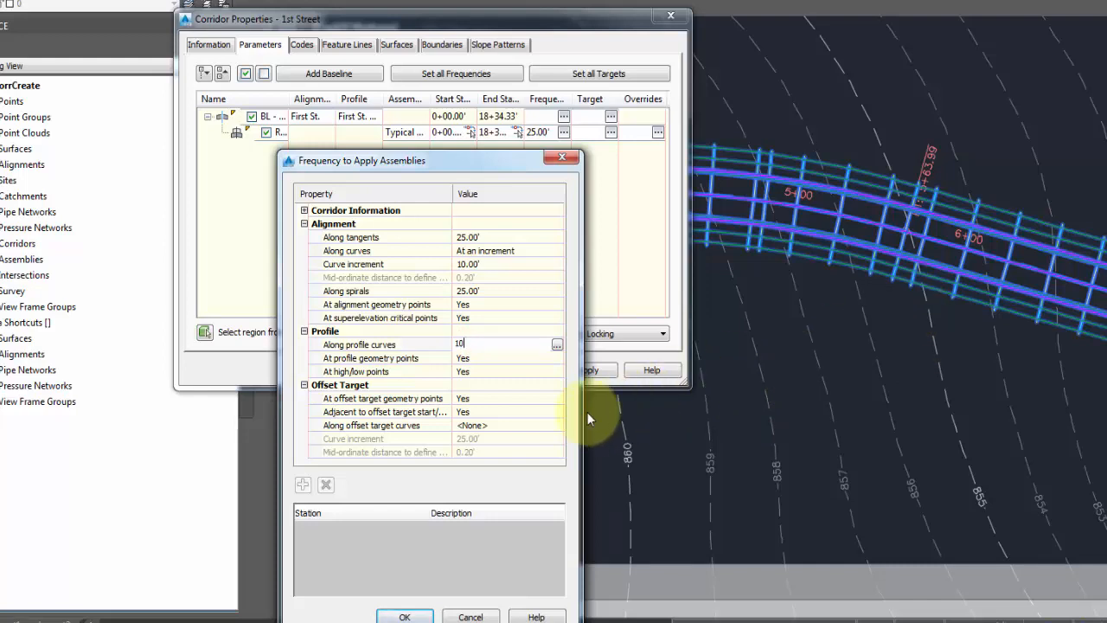
key(Return)
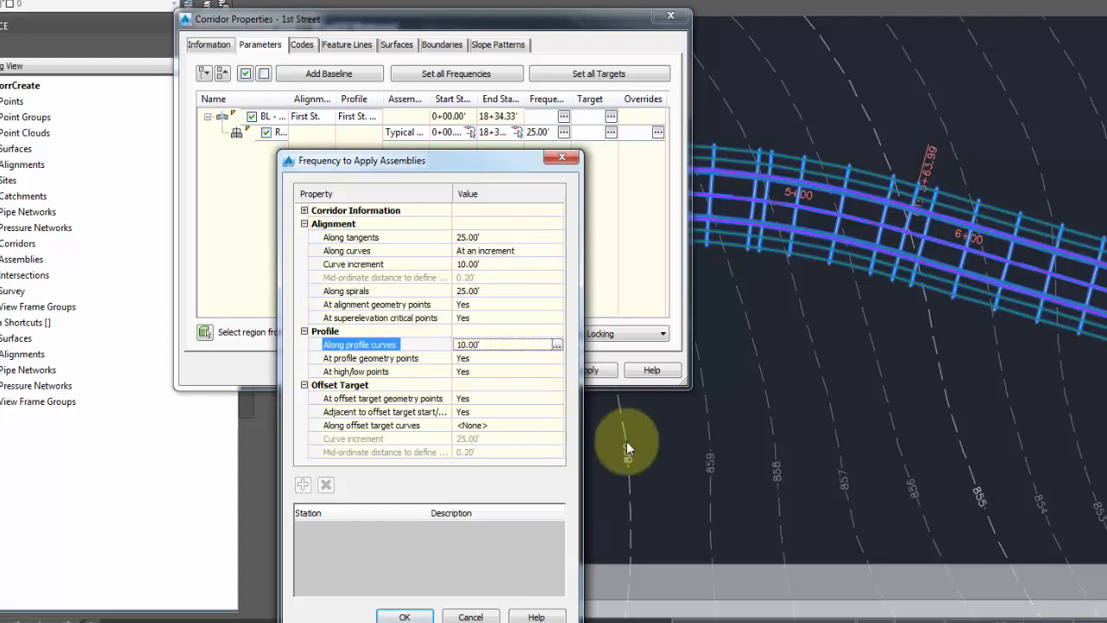
click(403, 615)
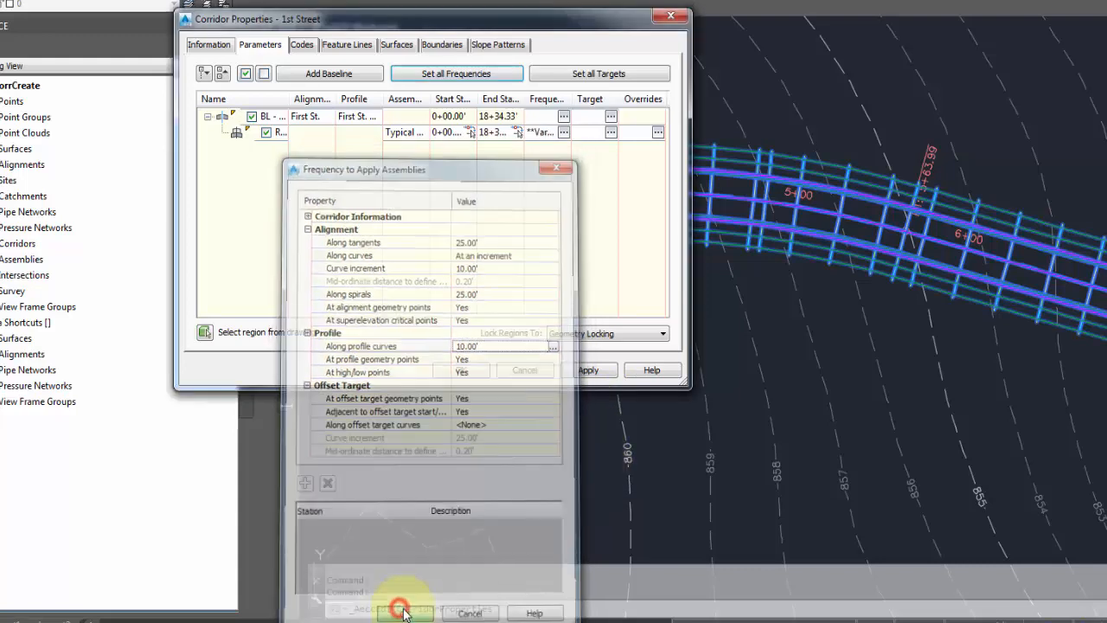
Accept the changed corridor properties and rebuild the corridor to apply them
click(446, 368)
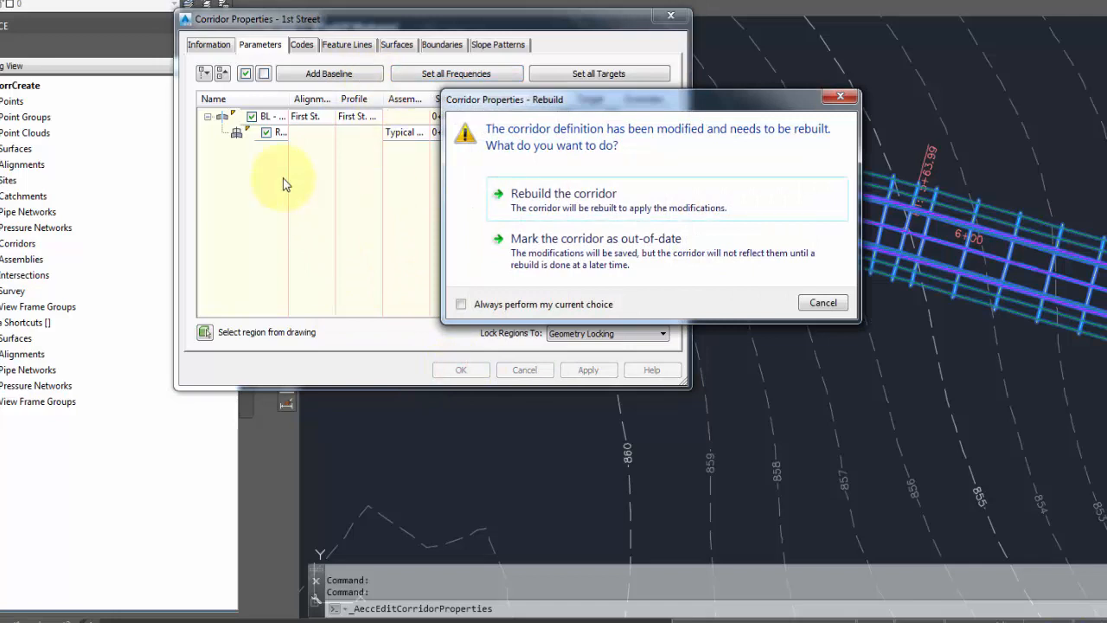
drag(668, 100, 547, 52)
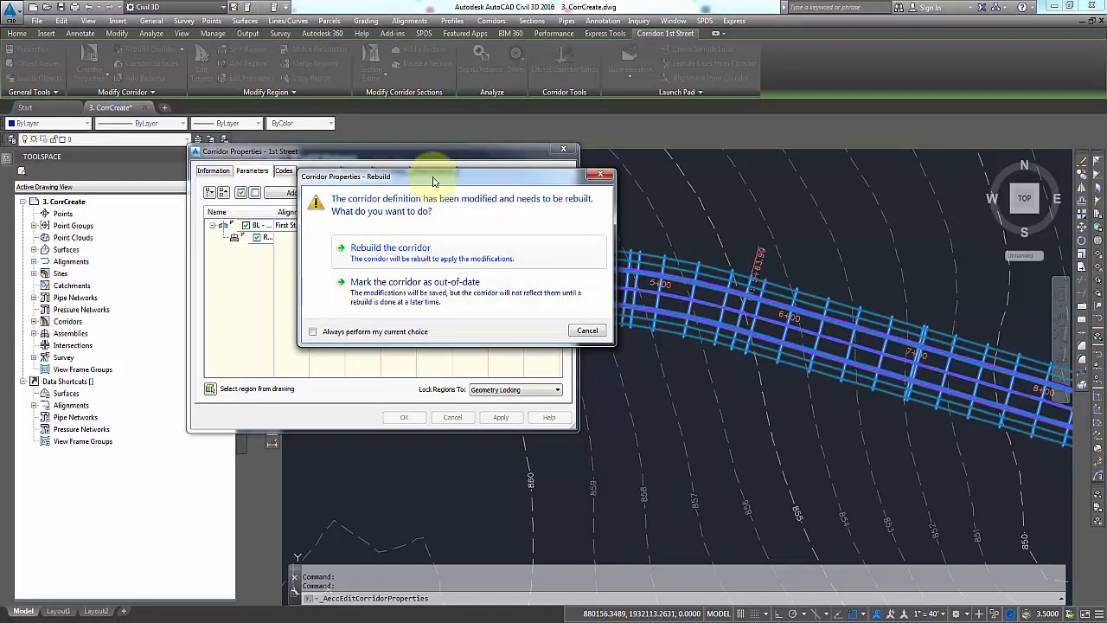
drag(433, 176, 438, 266)
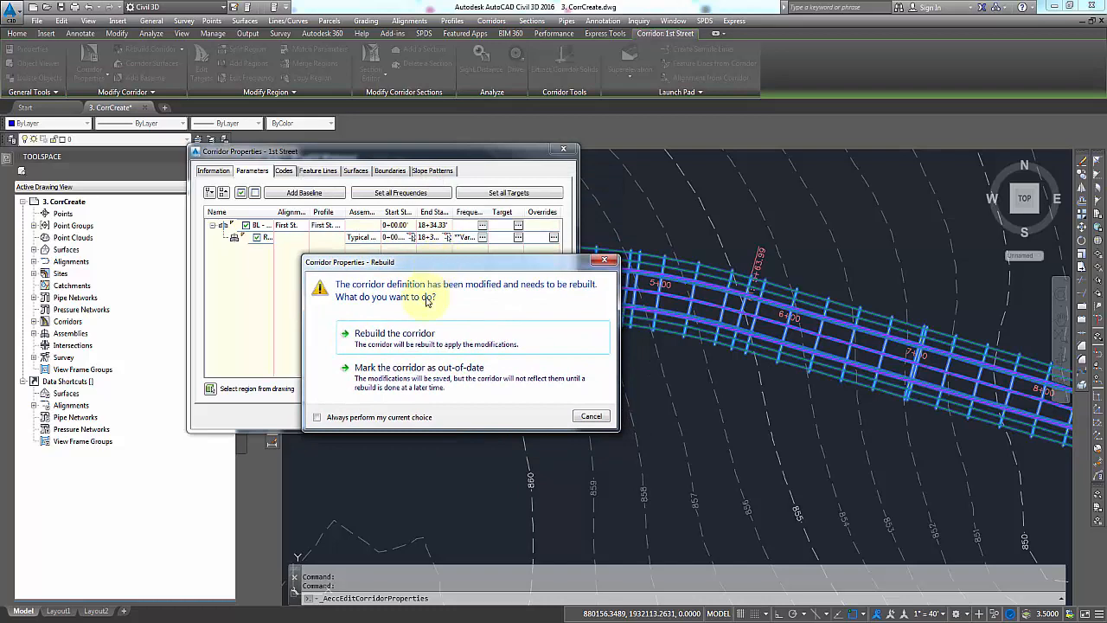
click(410, 341)
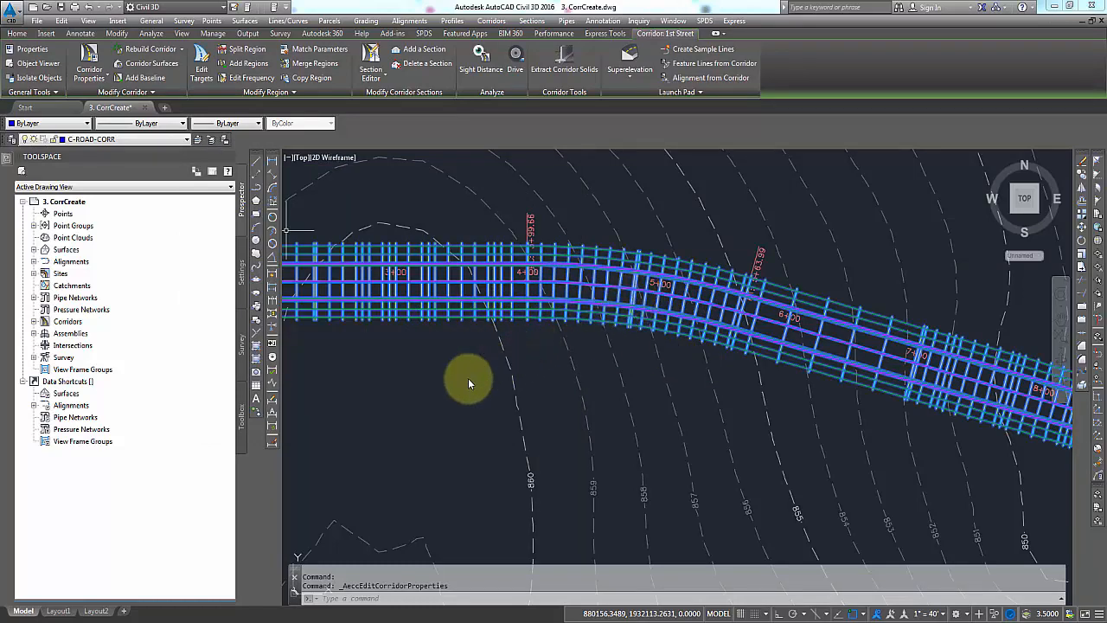
Review the rebuilt corridor along its full length together with the profile view, and clear the corridor selection
scroll(544, 321, down, 3)
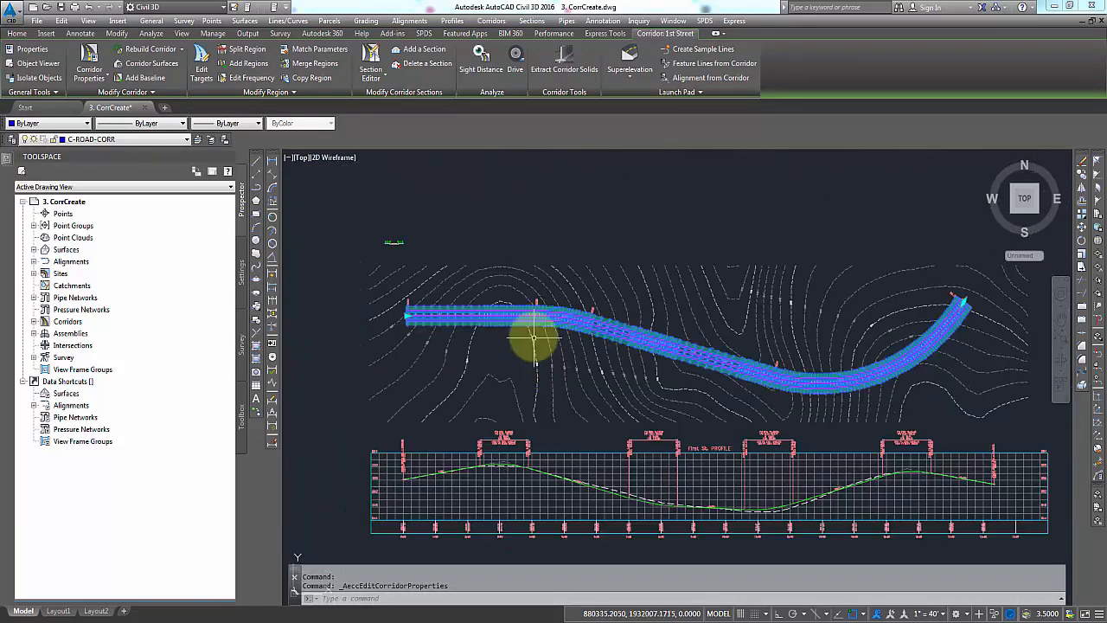
scroll(534, 327, up, 2)
scroll(533, 327, down, 2)
middle_drag(557, 420, 509, 405)
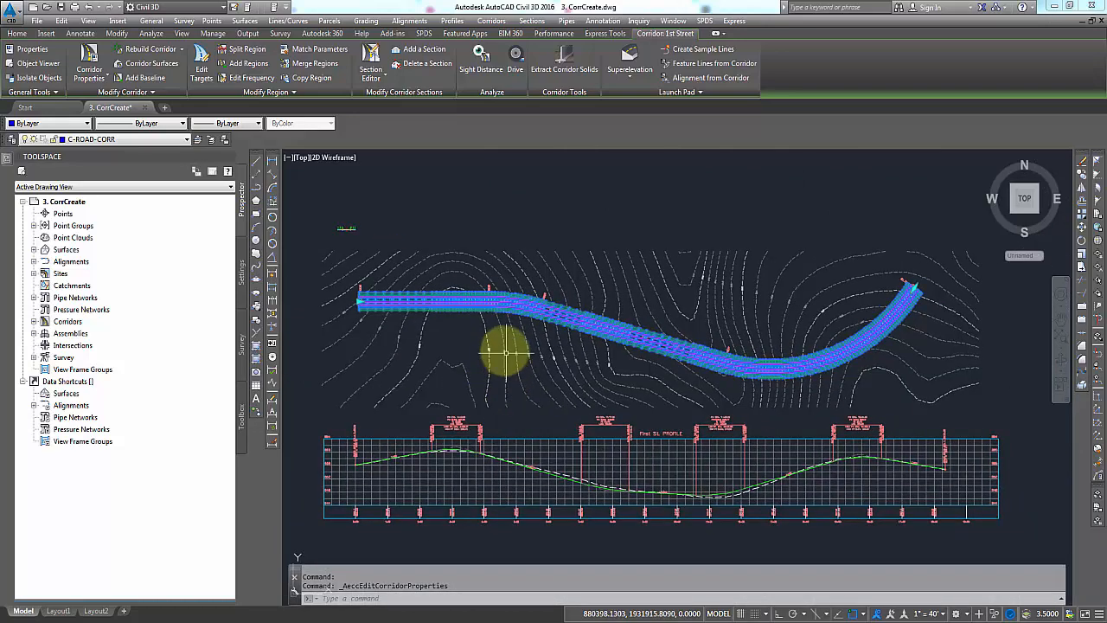
mouse_move(479, 346)
key(Escape)
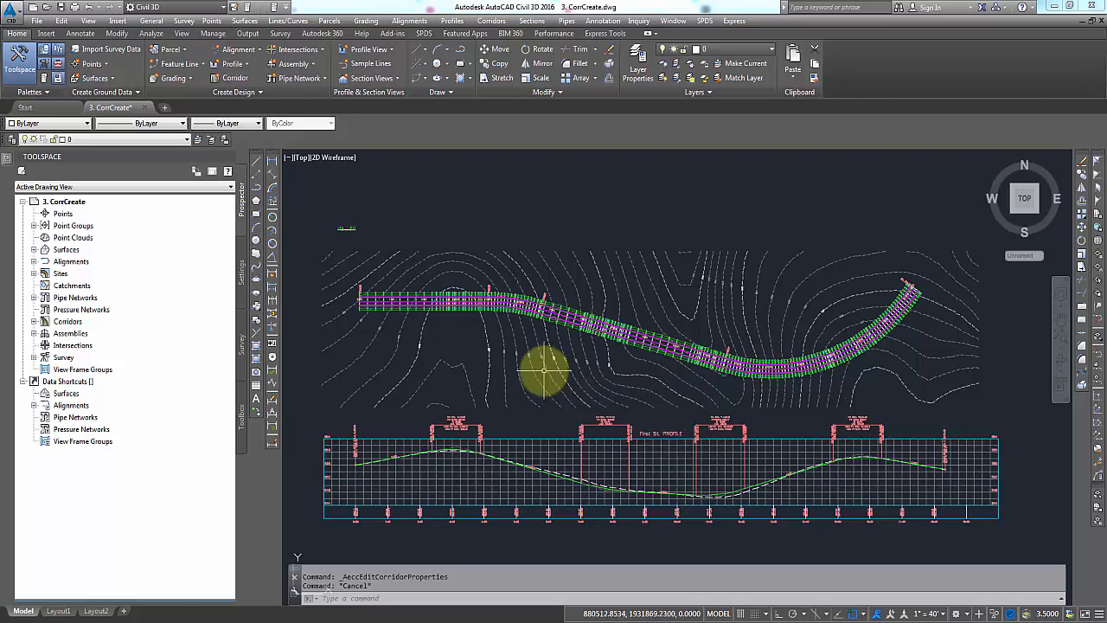
mouse_move(544, 370)
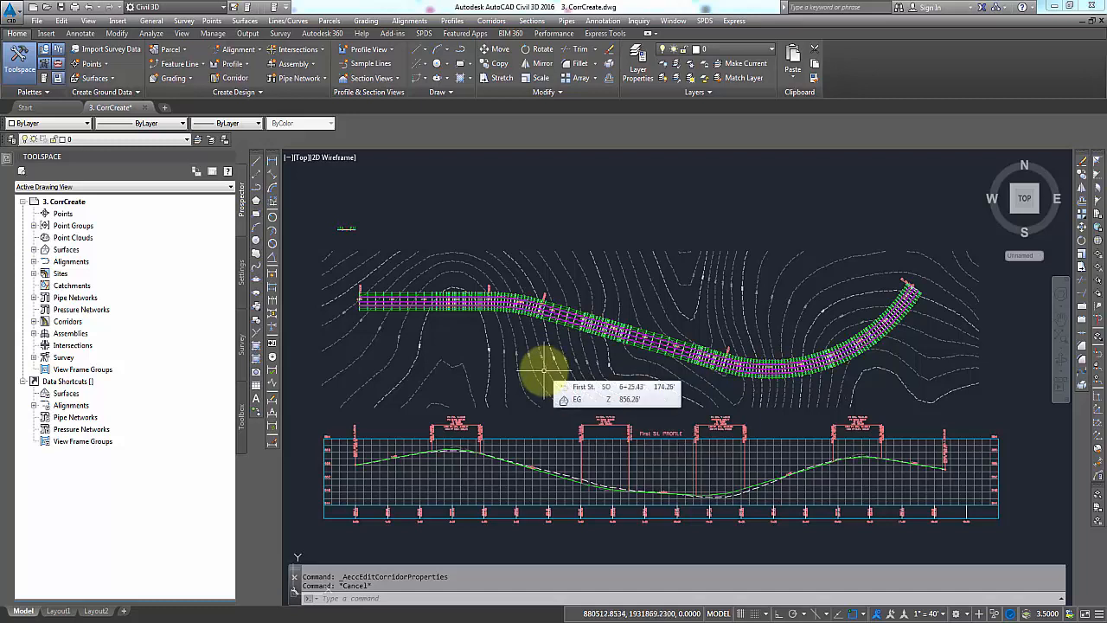